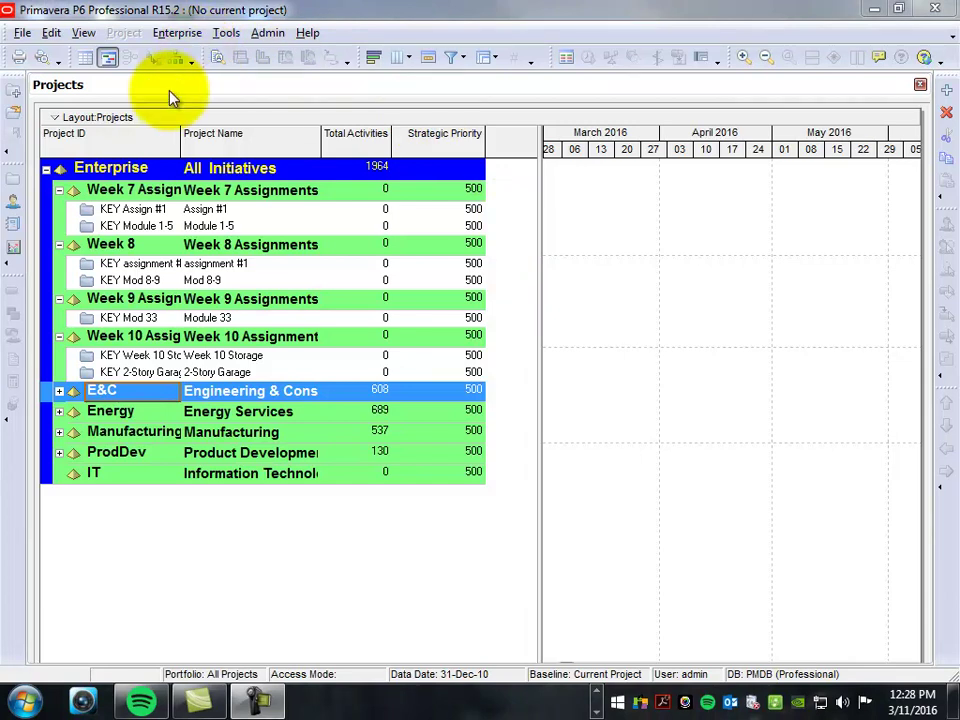
Add a new EPS element under Enterprise in the Enterprise Project Structure with the ID "Week 11 Assignments"
click(180, 36)
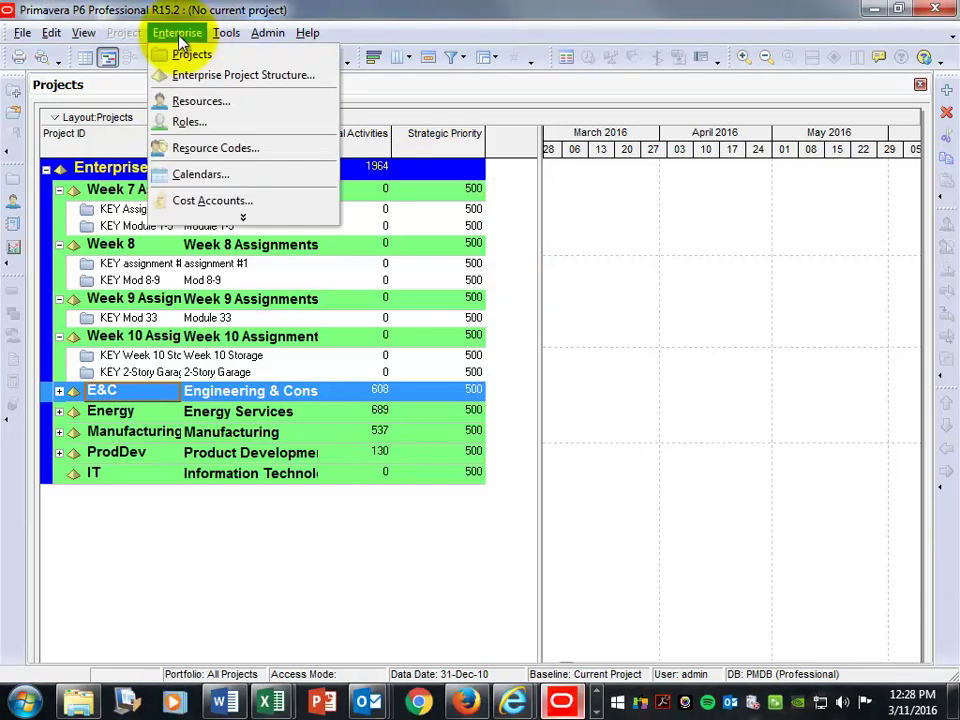
click(233, 77)
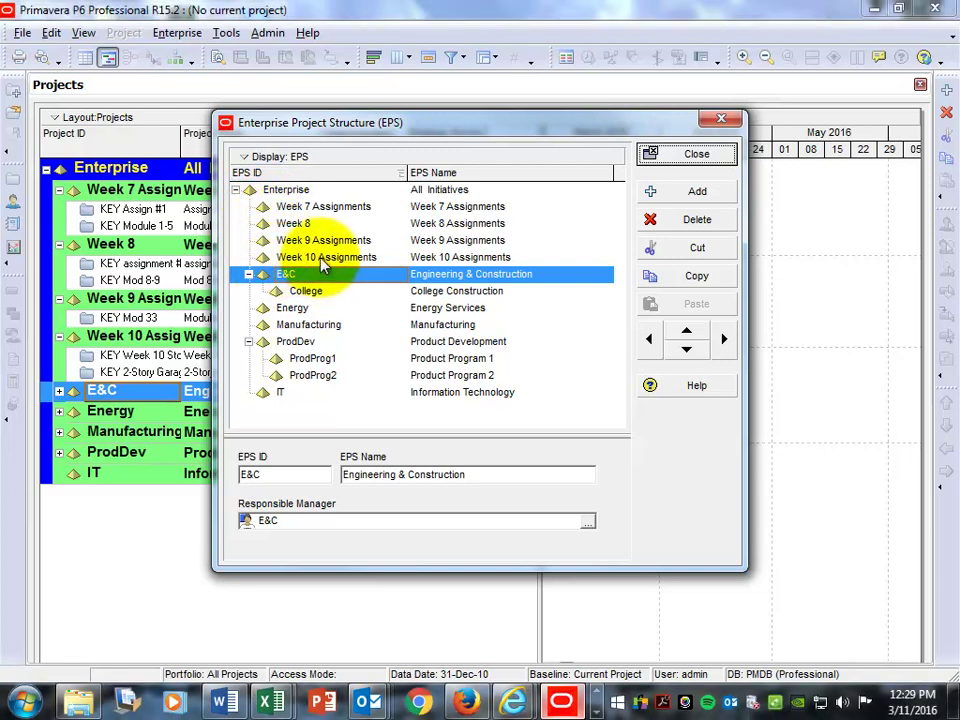
click(279, 195)
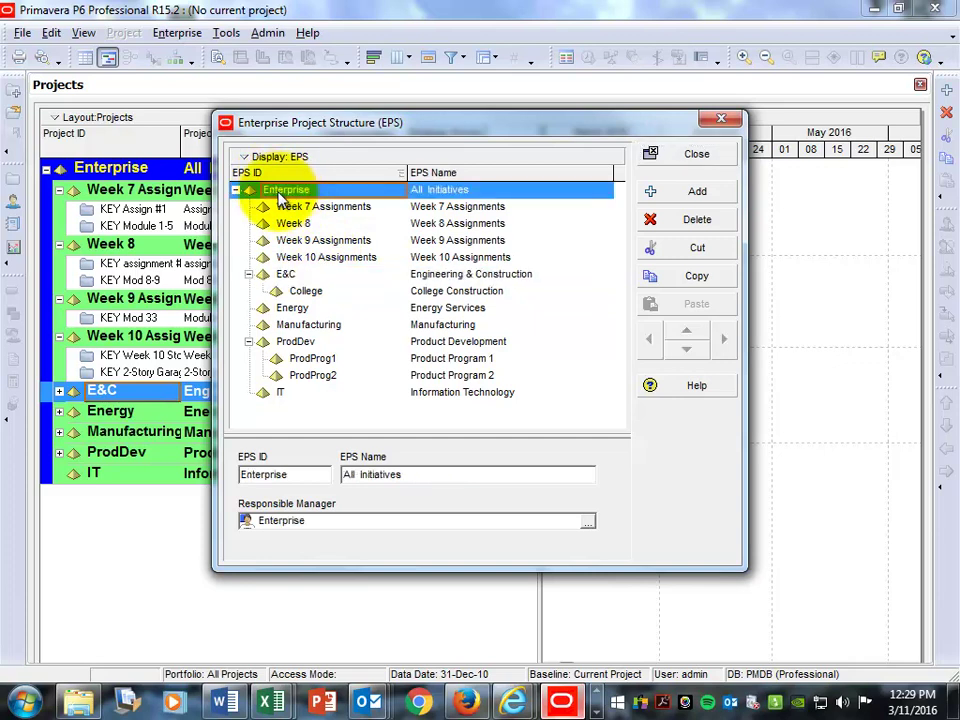
click(680, 196)
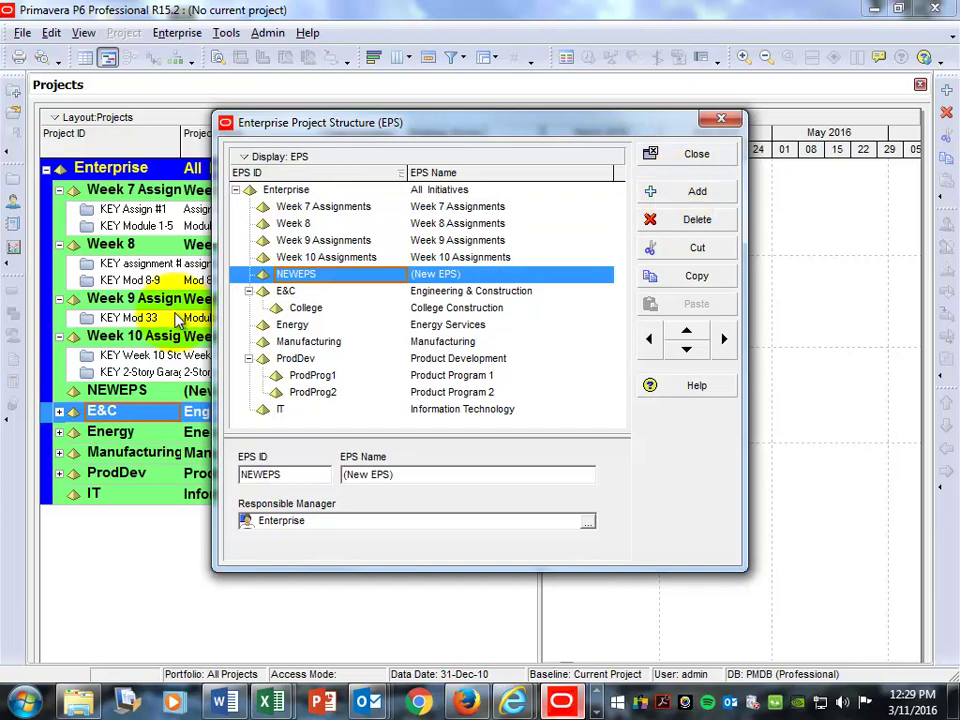
drag(290, 478, 244, 490)
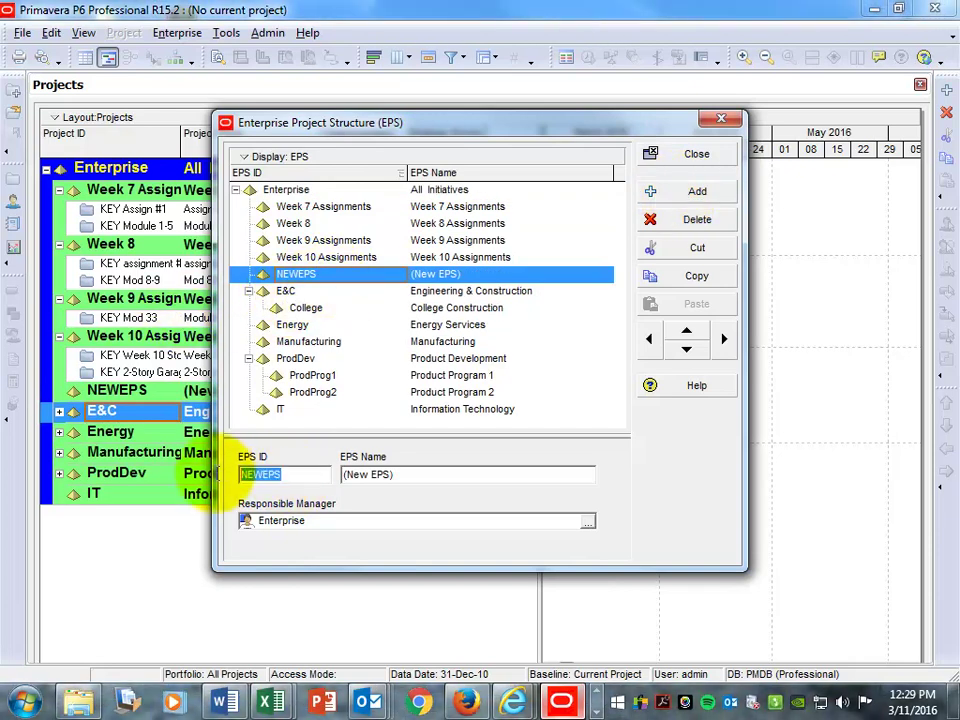
text(Week 11)
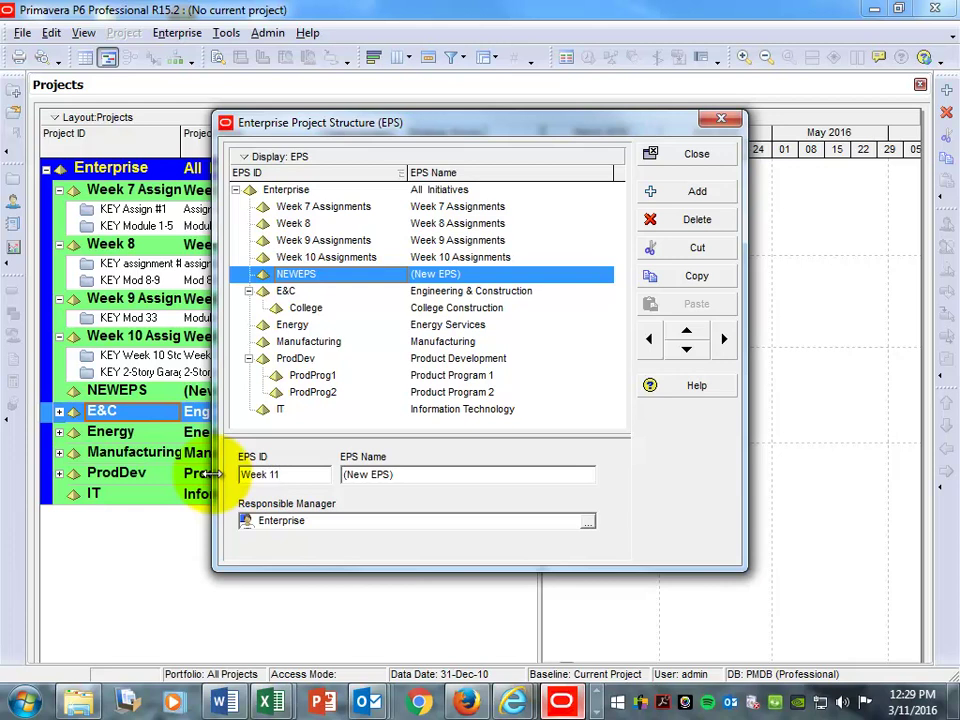
text( Assignments)
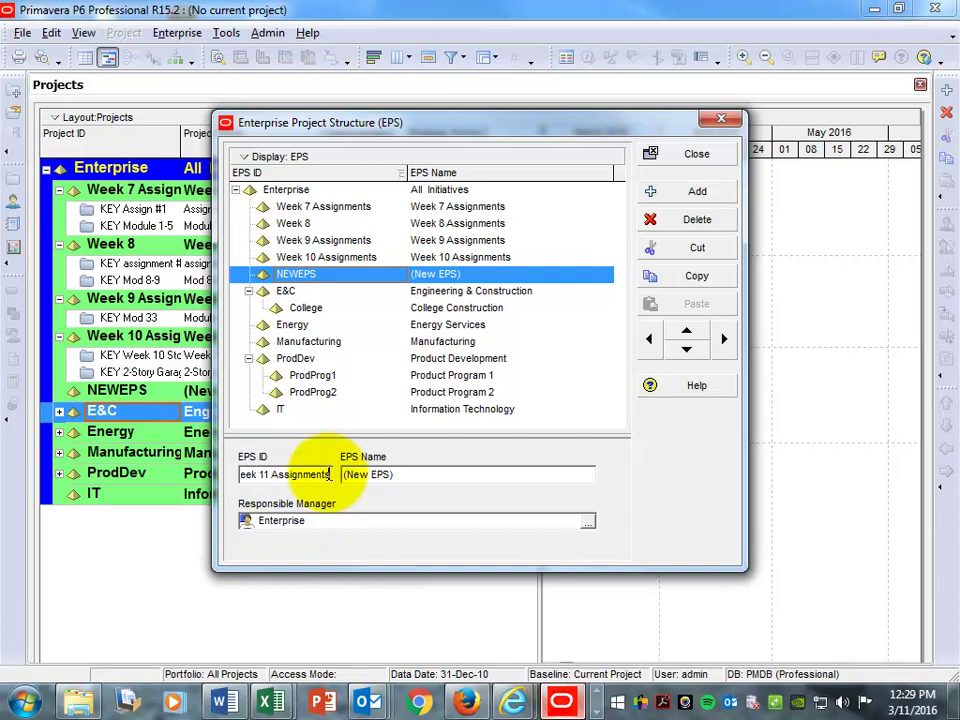
Copy the new EPS element's ID into its EPS Name as "Week 11 Assignments" and close the Enterprise Project Structure
drag(317, 472, 197, 493)
right_click(290, 472)
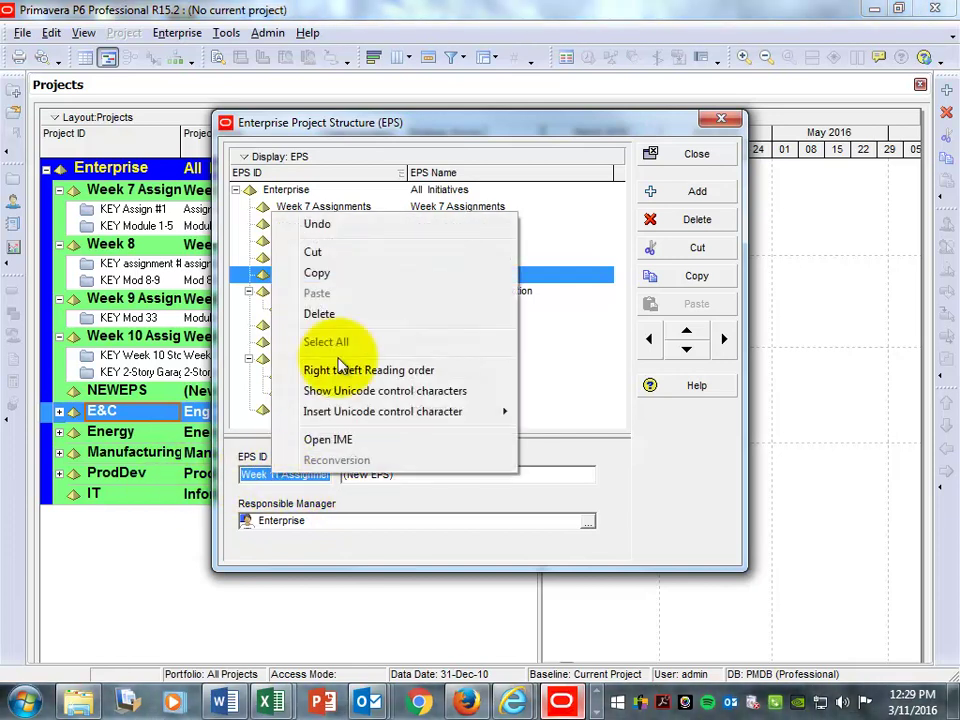
click(343, 272)
drag(411, 477, 297, 483)
key(ctrl+v)
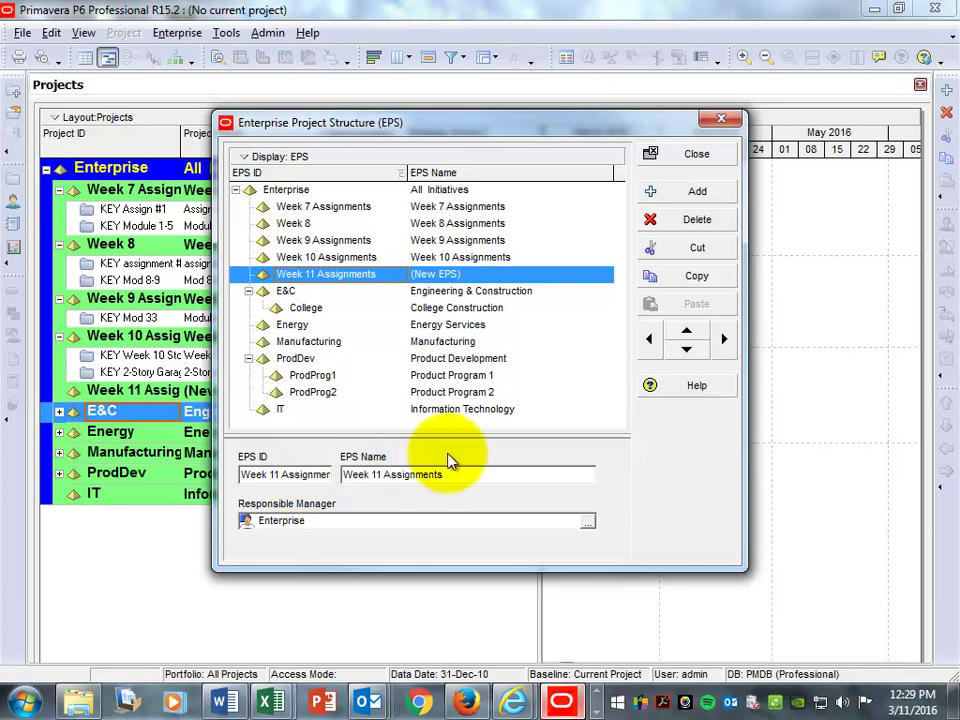
click(686, 160)
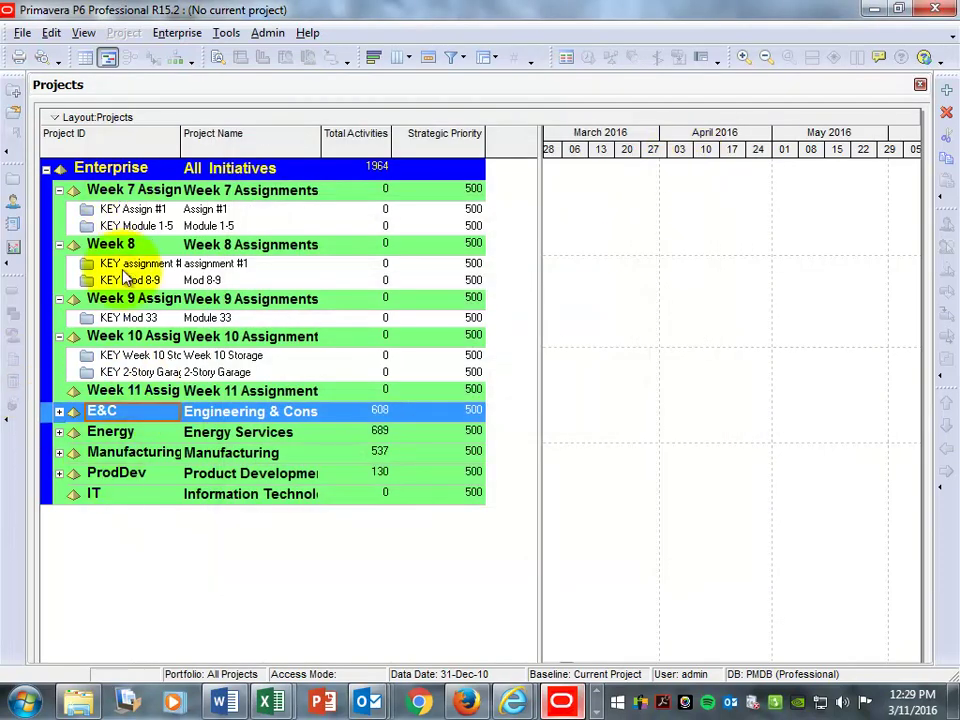
Start a new project under the Week 11 Assignments EPS and set its Project ID to "Commercial Bldg 1"
click(170, 393)
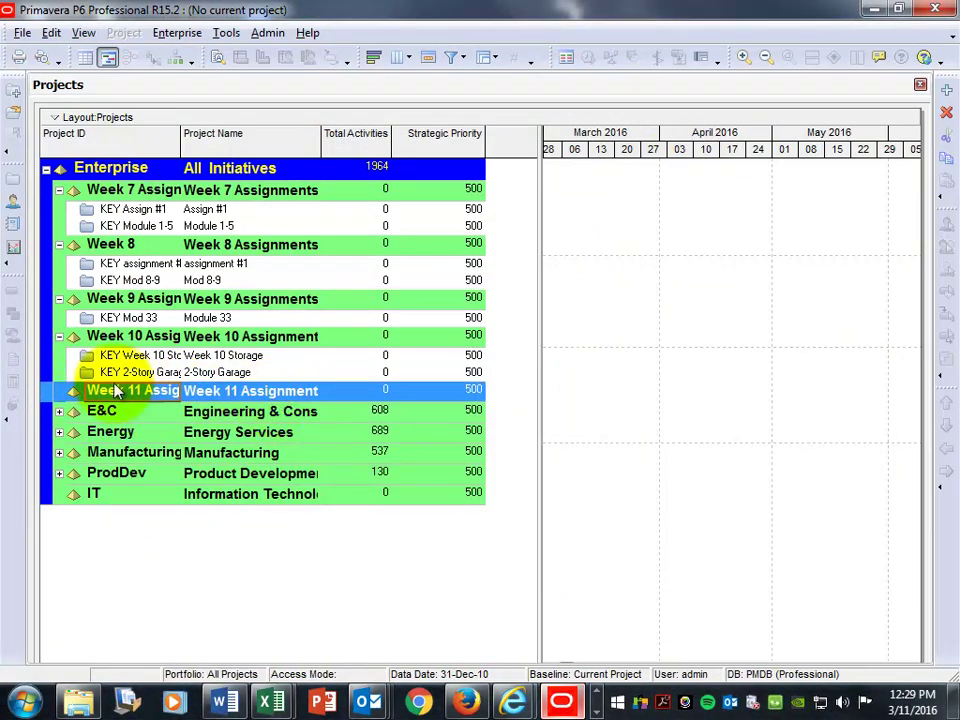
click(947, 93)
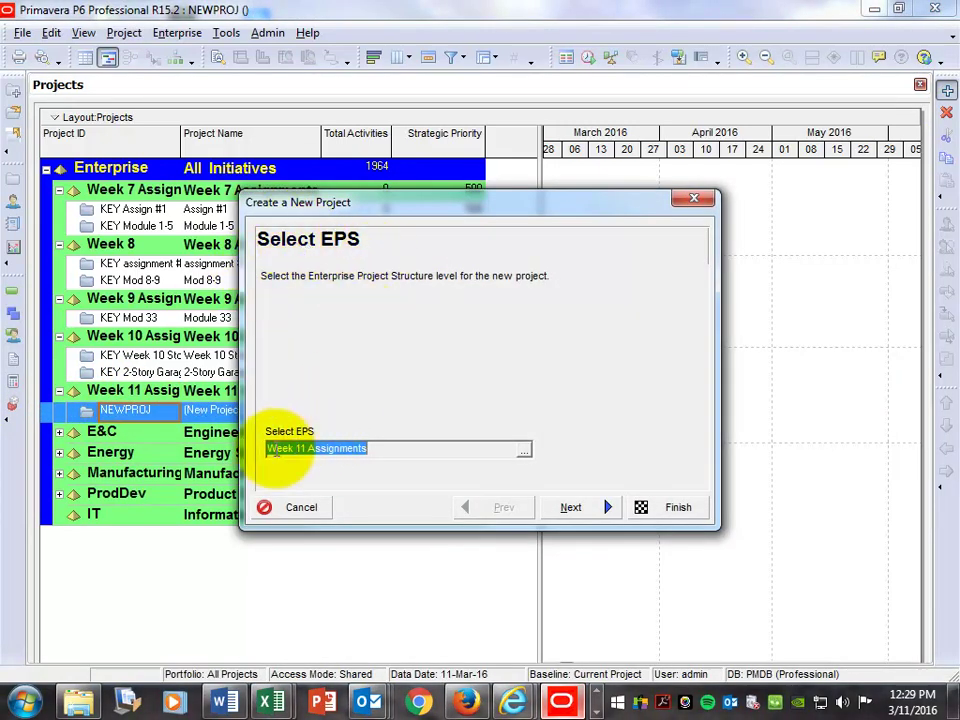
click(574, 508)
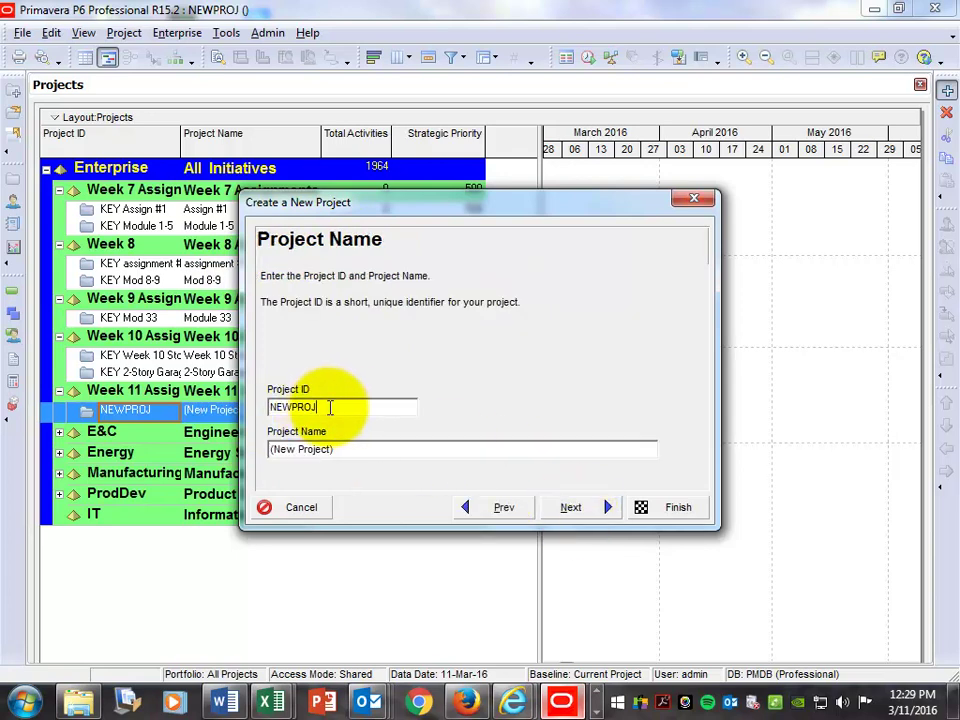
drag(337, 405, 240, 415)
text(C)
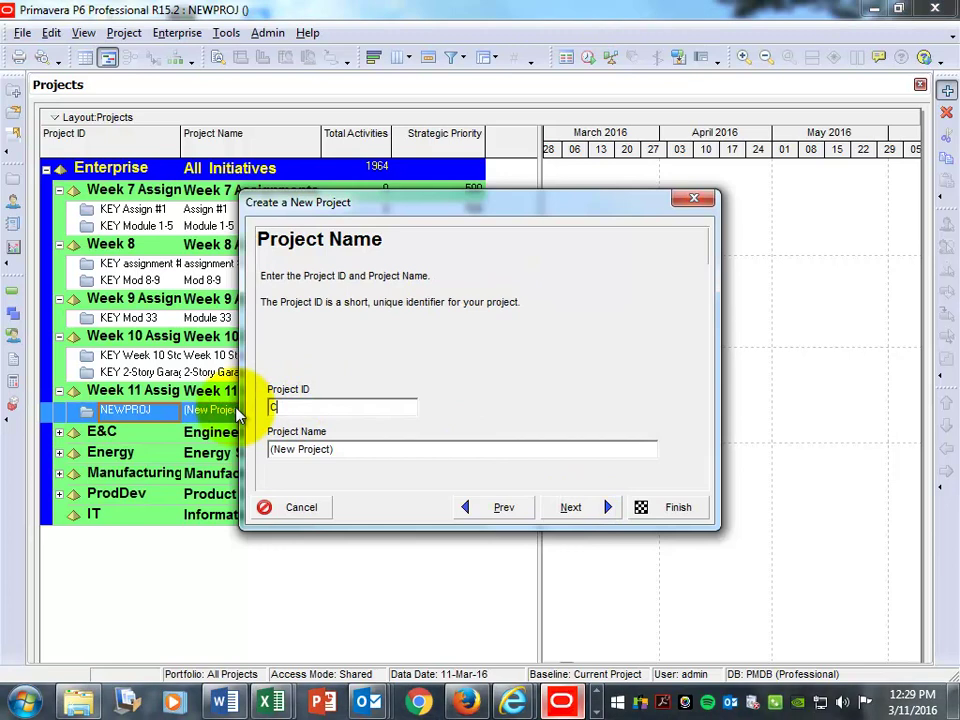
text(ommercial Building)
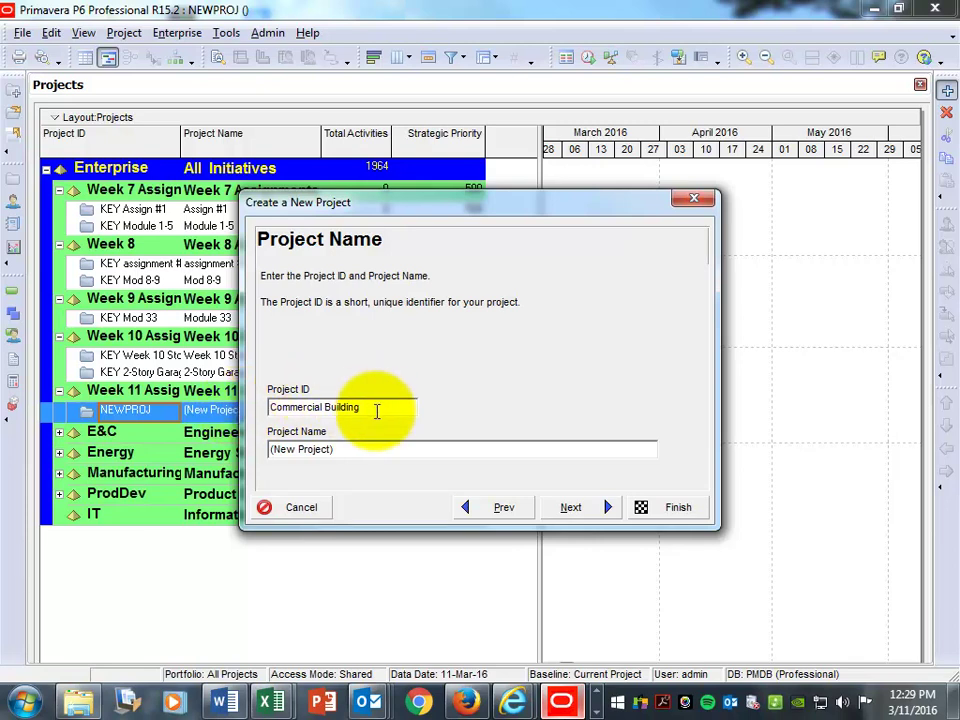
drag(371, 407, 332, 411)
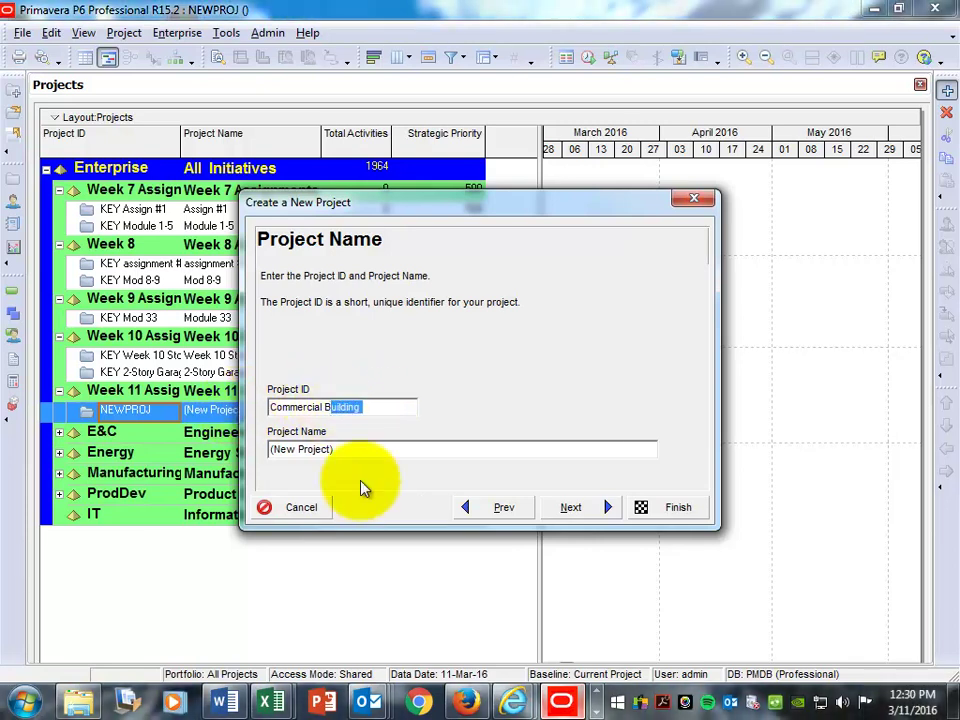
text(ldg 1)
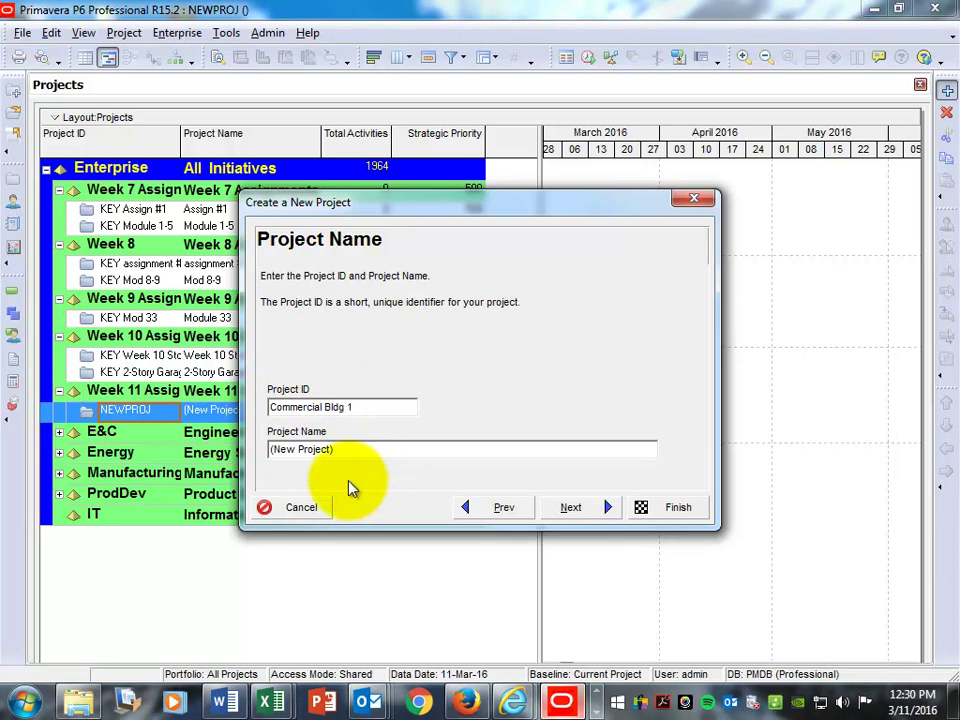
Set the Project Name to "Commercial Bldg 1" and proceed to the project start and end dates
click(338, 449)
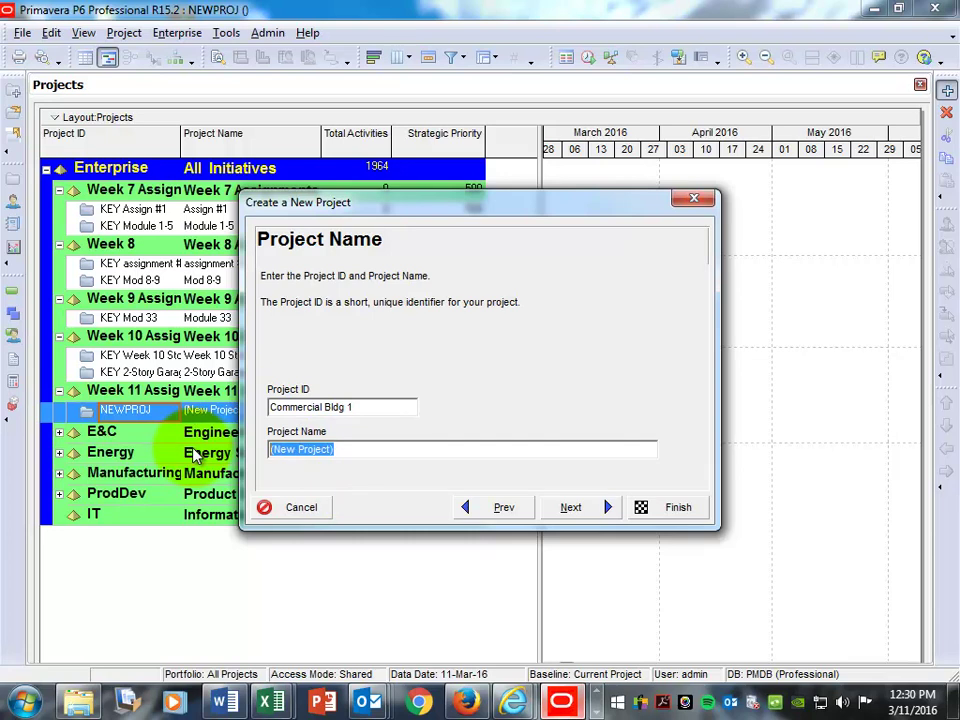
text(Commer)
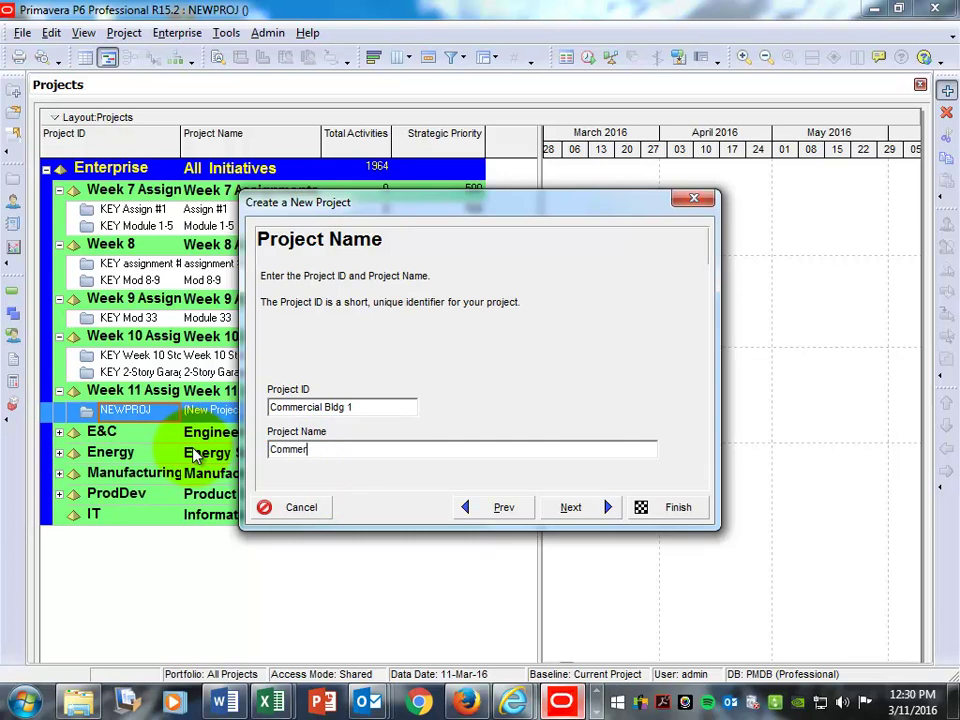
text(cial Bldg 1)
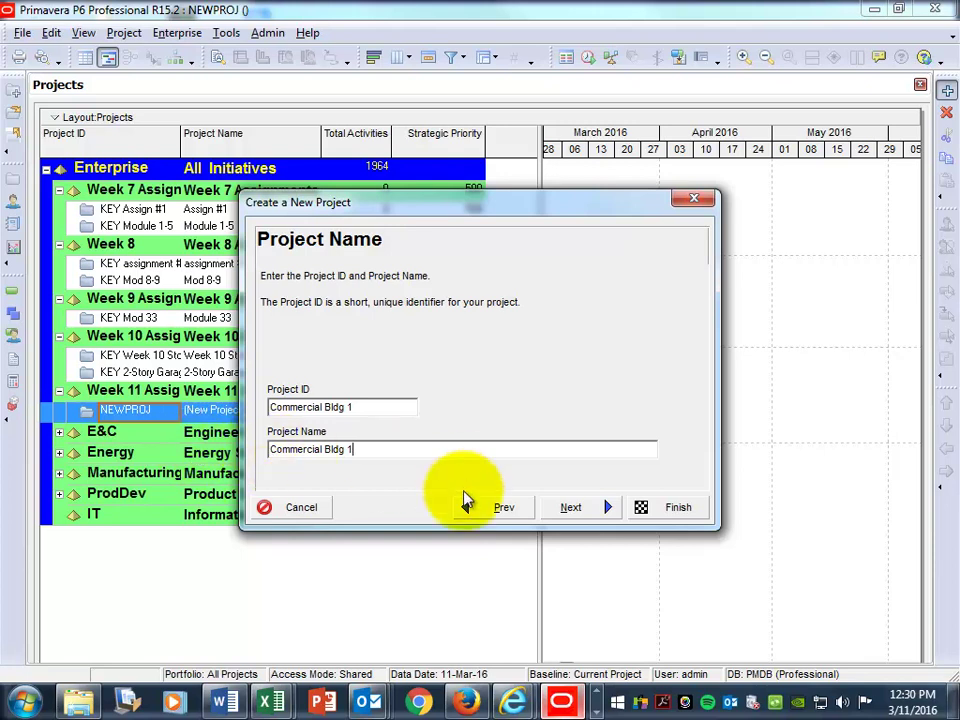
click(600, 512)
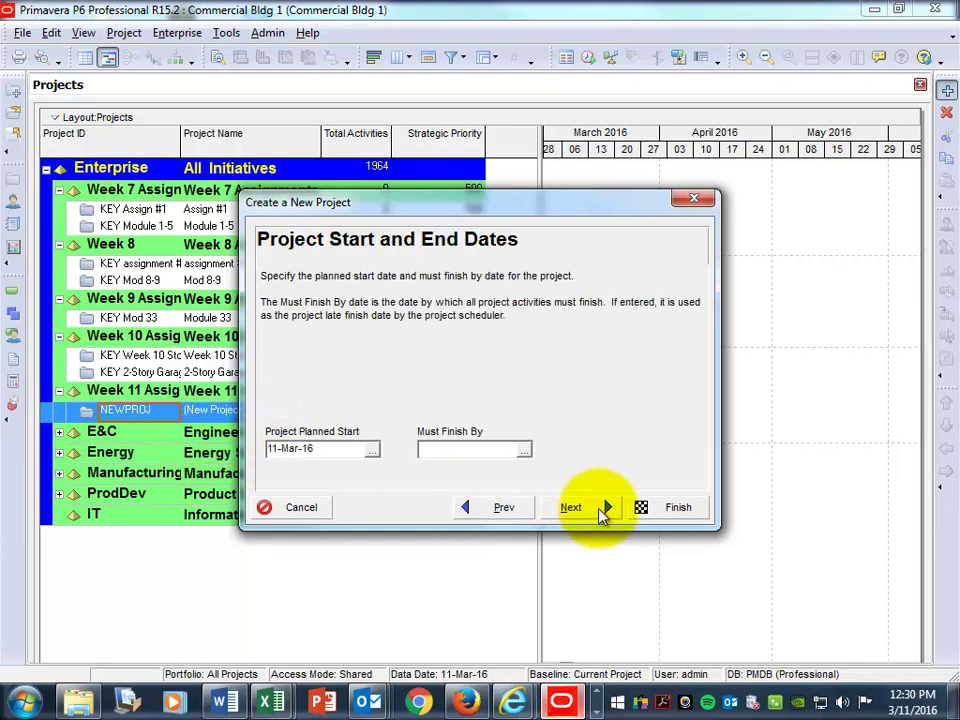
Set the Project Planned Start to 21-Mar-16 and finish creating the project
click(376, 455)
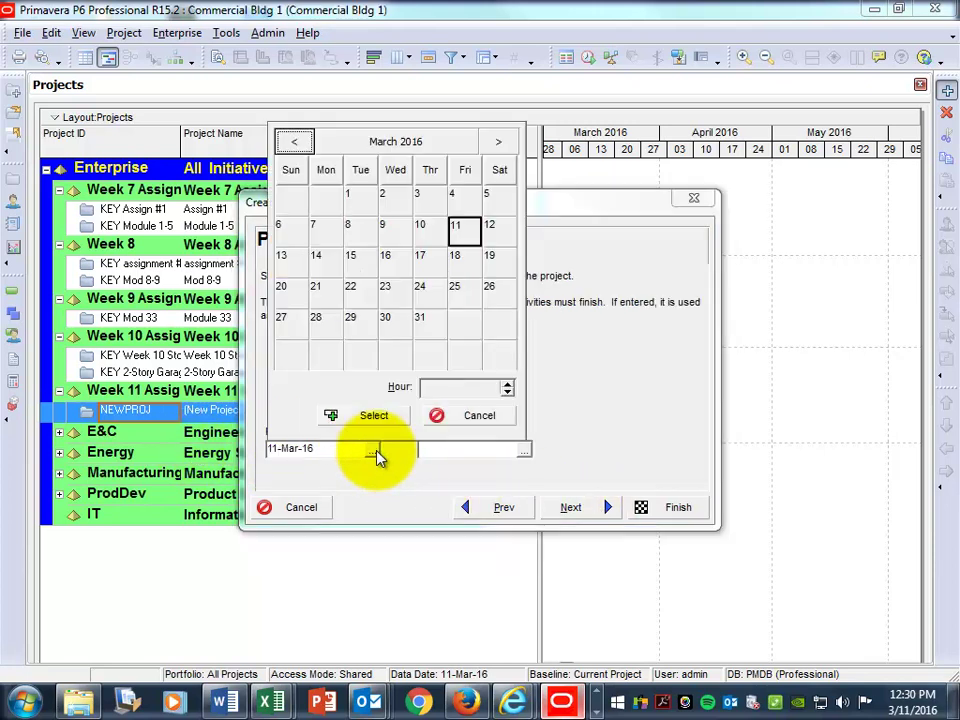
click(322, 298)
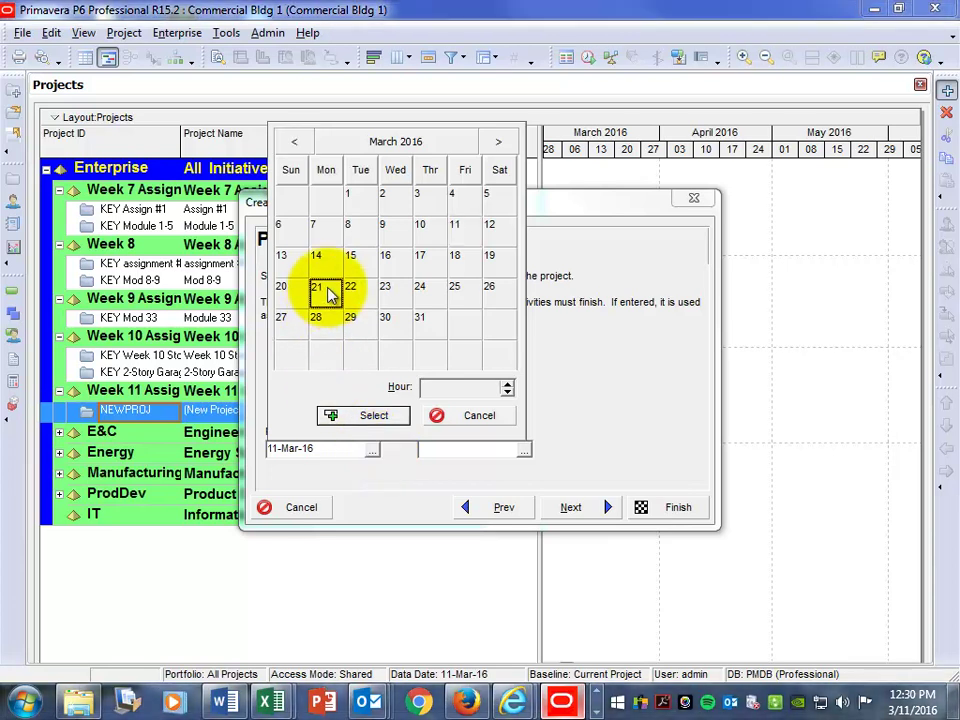
click(378, 416)
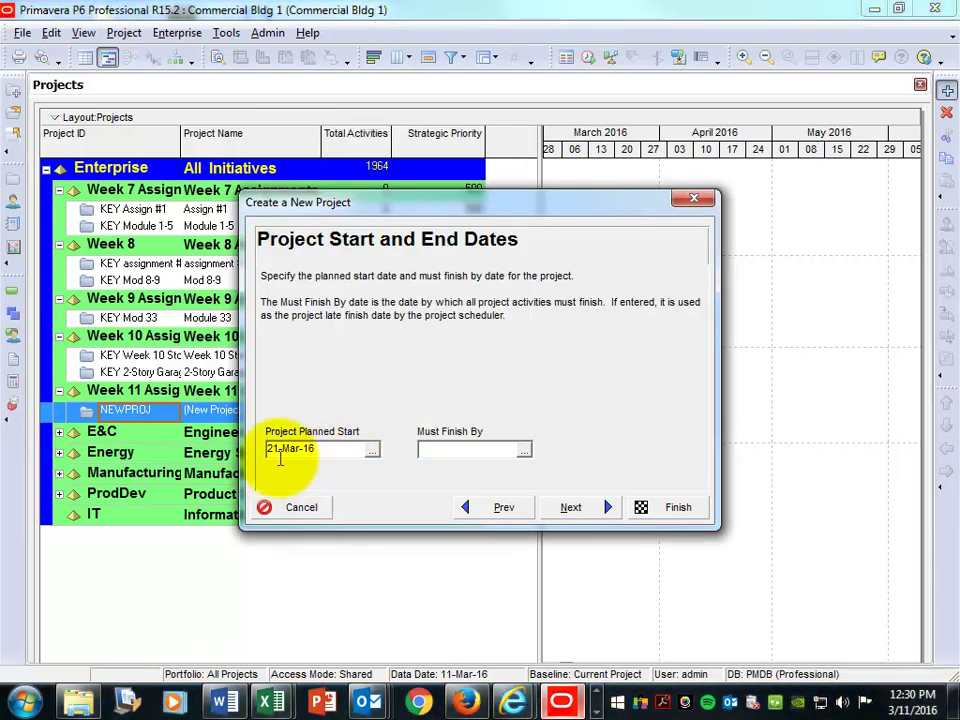
click(568, 508)
click(666, 508)
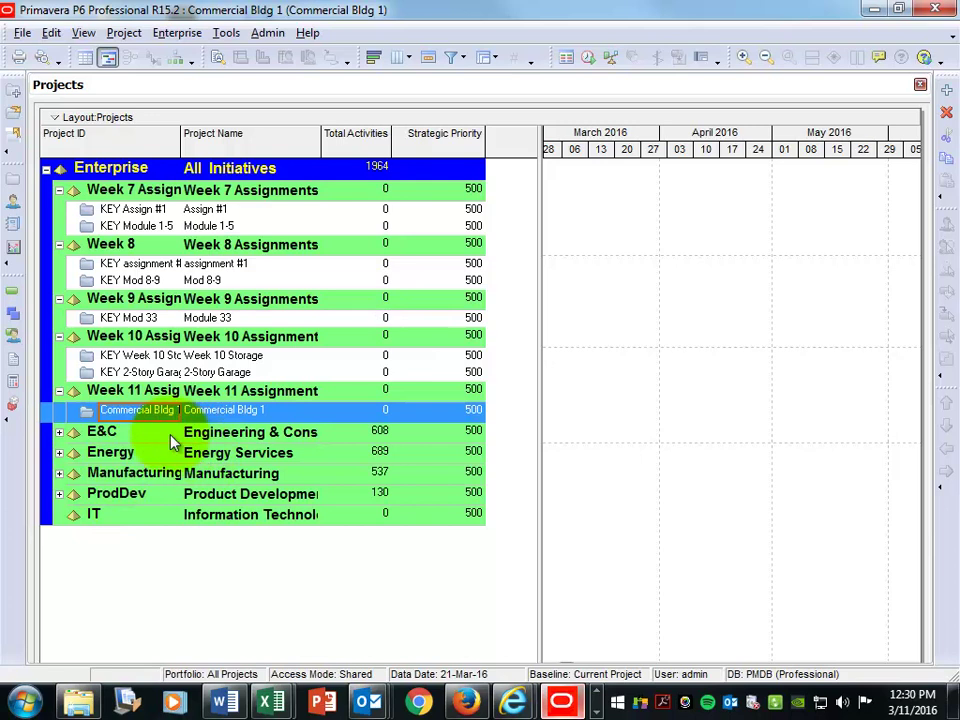
Open the Commercial Bldg 1 project under Week 11 Assignments
drag(150, 411, 85, 412)
click(85, 412)
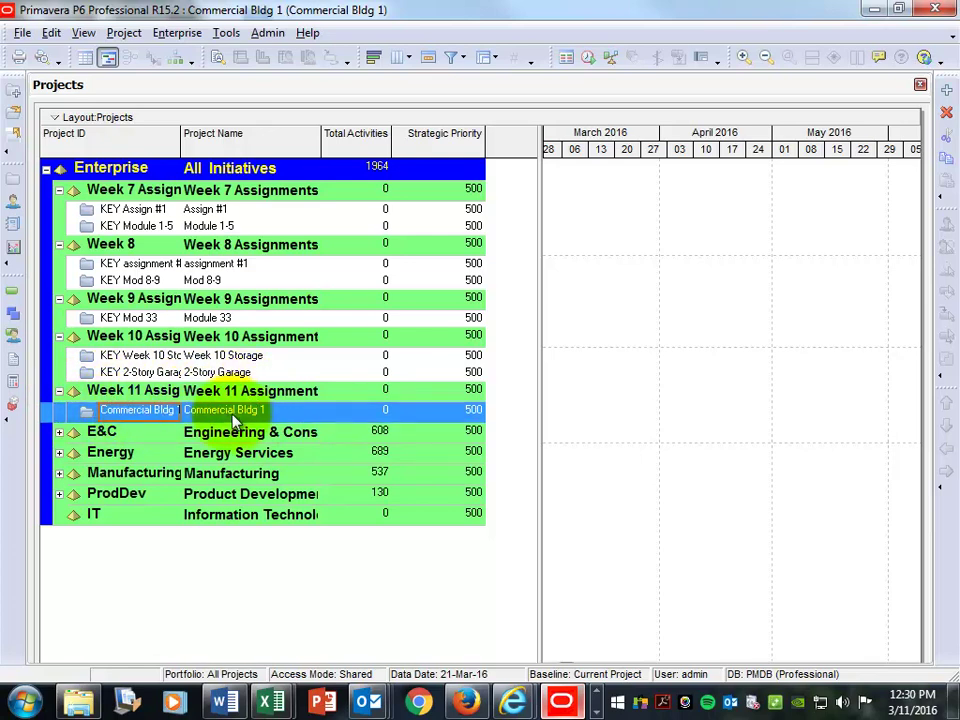
right_click(141, 420)
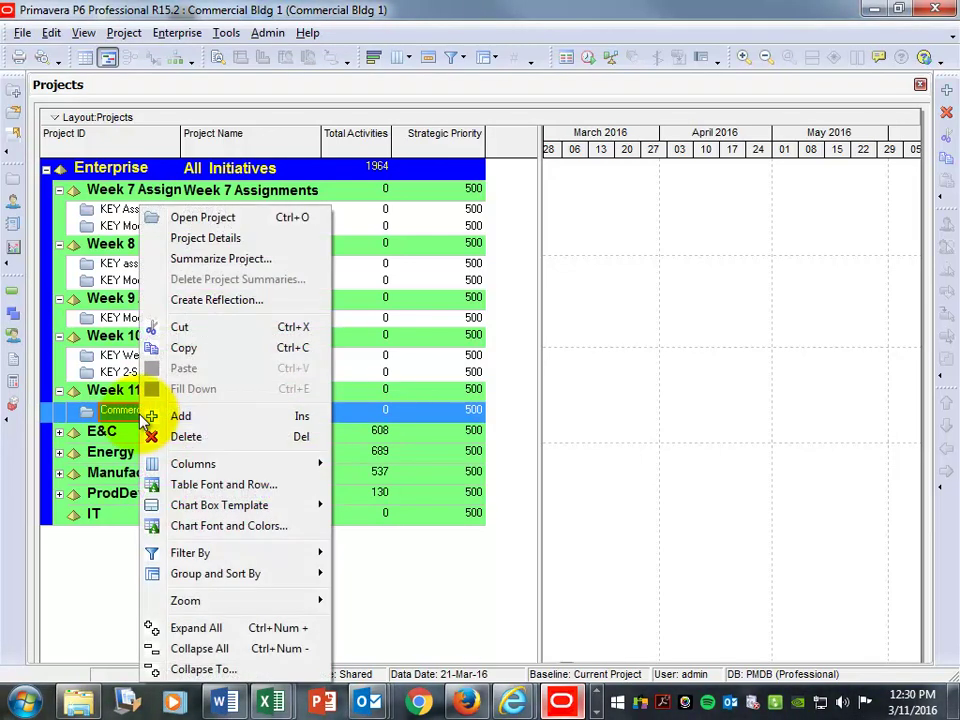
click(193, 226)
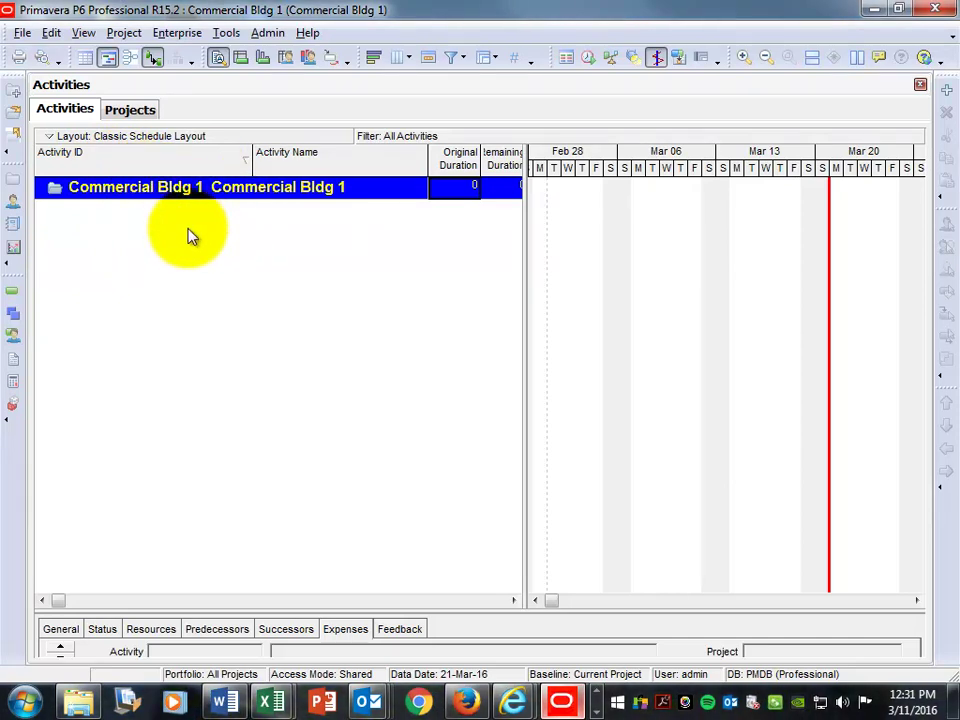
Show the project's work breakdown structure and add a new WBS element under Commercial Bldg 1
click(126, 36)
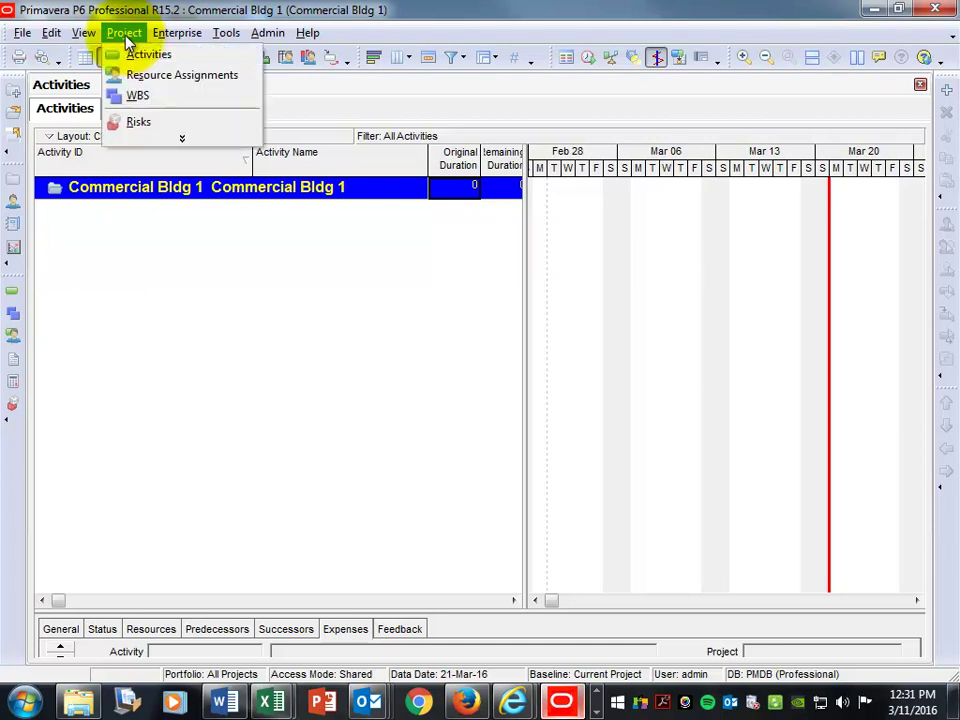
click(148, 101)
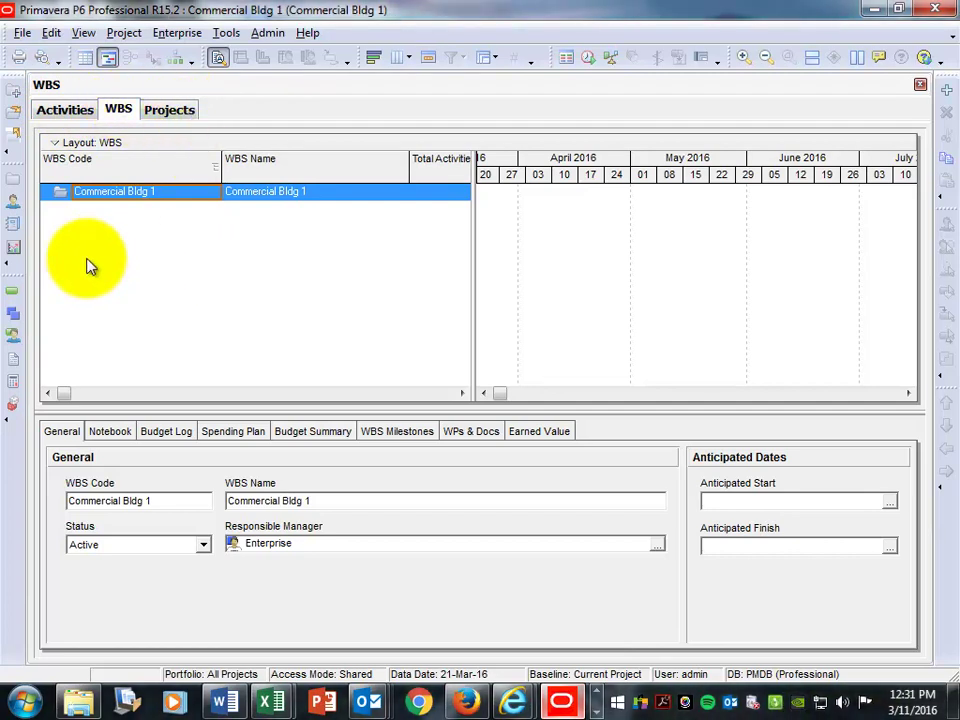
click(102, 193)
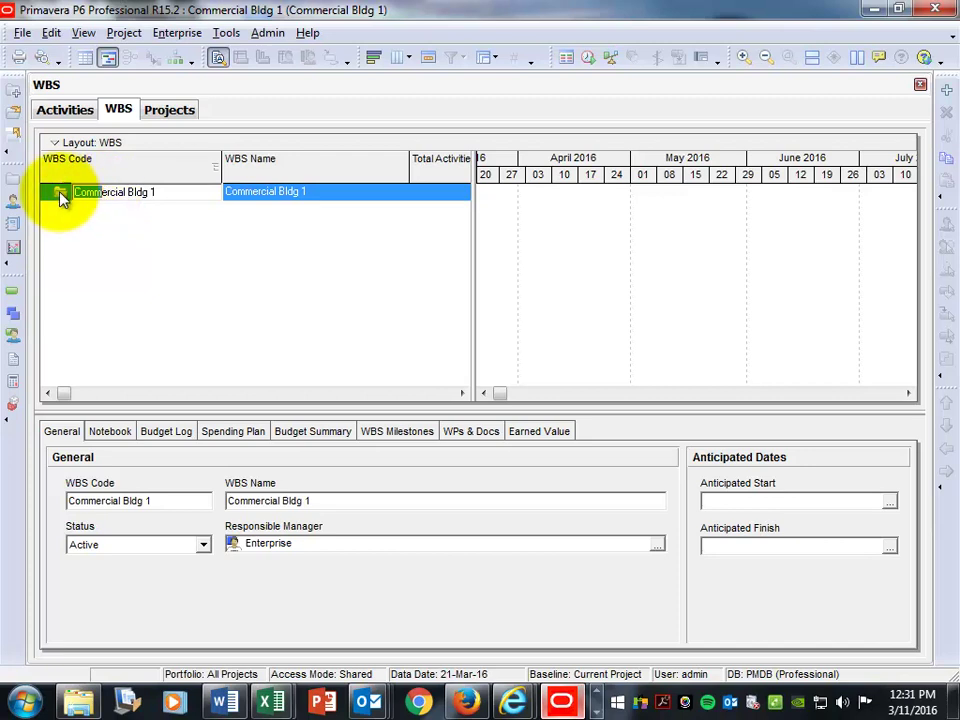
click(60, 196)
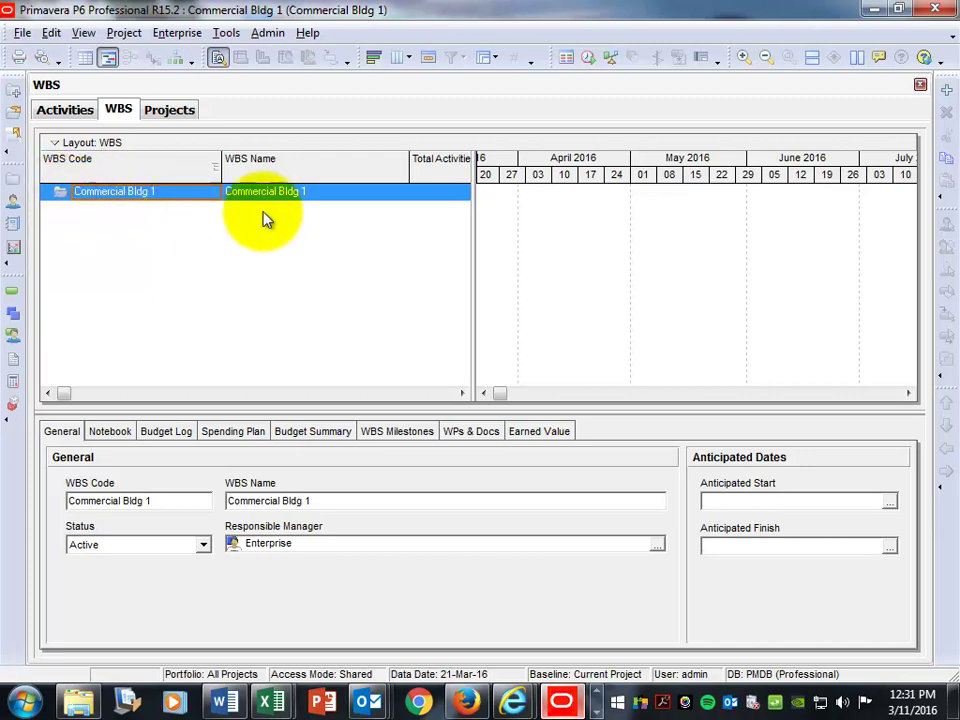
click(946, 91)
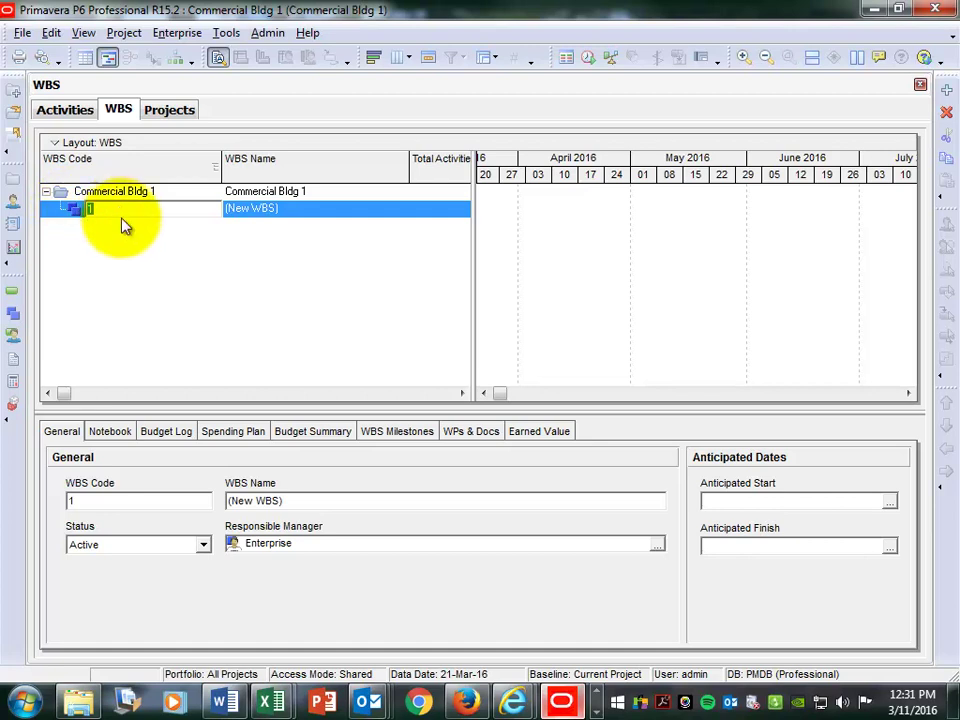
Set both the WBS Code and the WBS Name of the new element under Commercial Bldg 1 to "Site Prep"
click(85, 495)
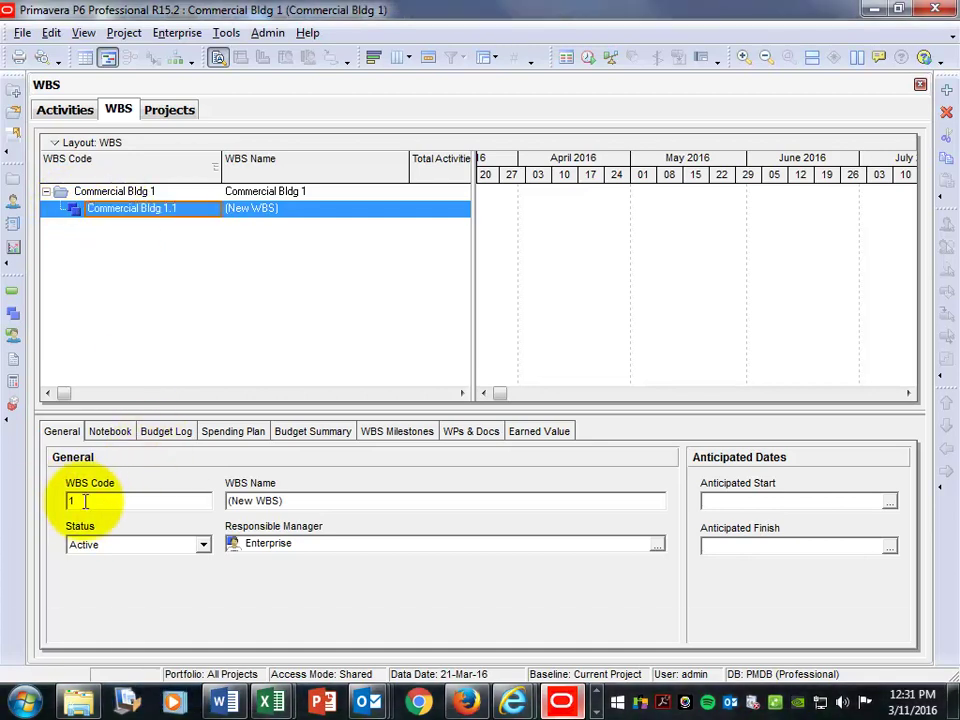
drag(96, 506, 60, 510)
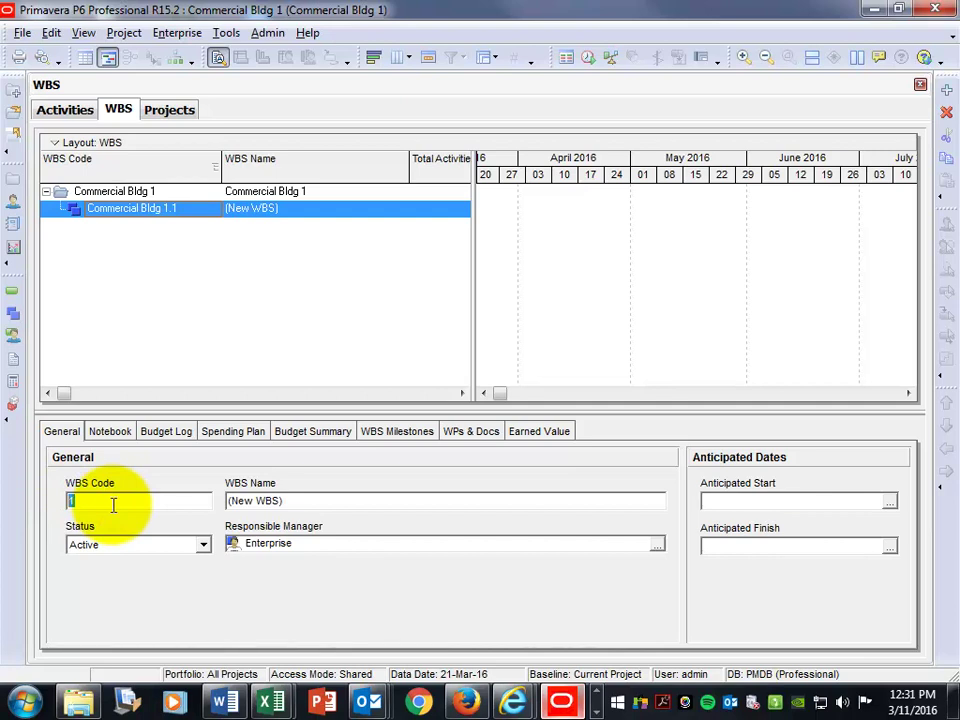
text(Site Prep)
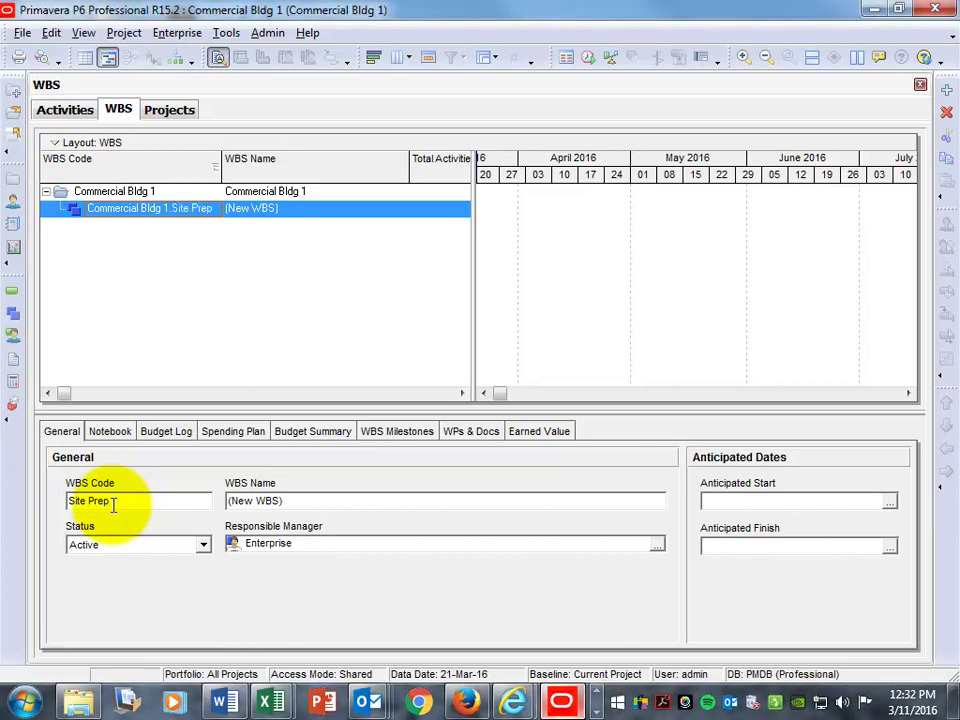
drag(293, 501, 171, 497)
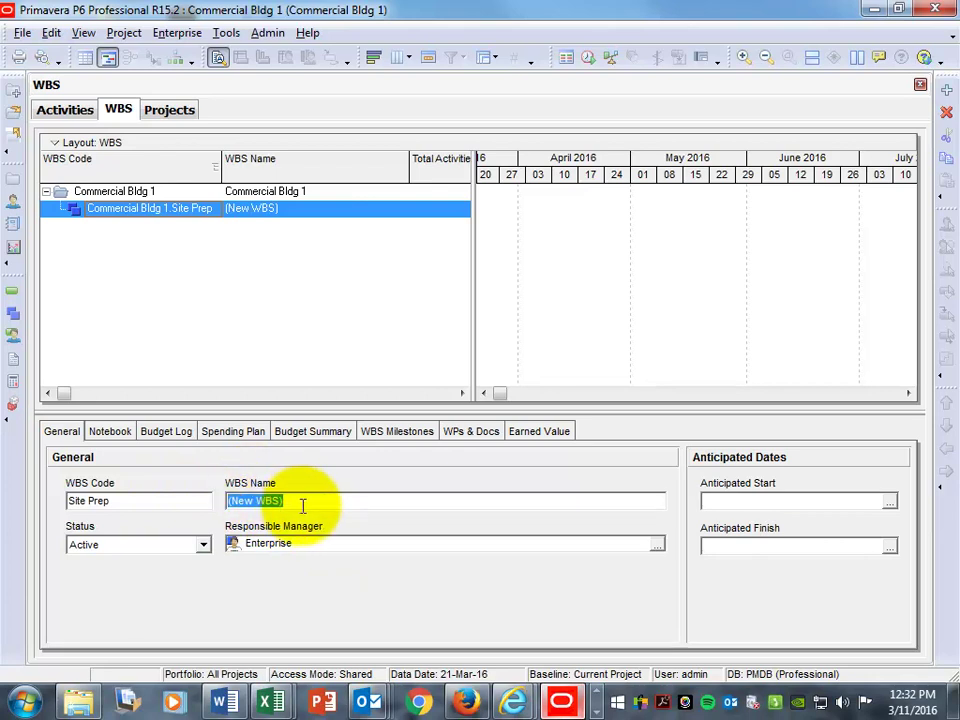
text(Site P)
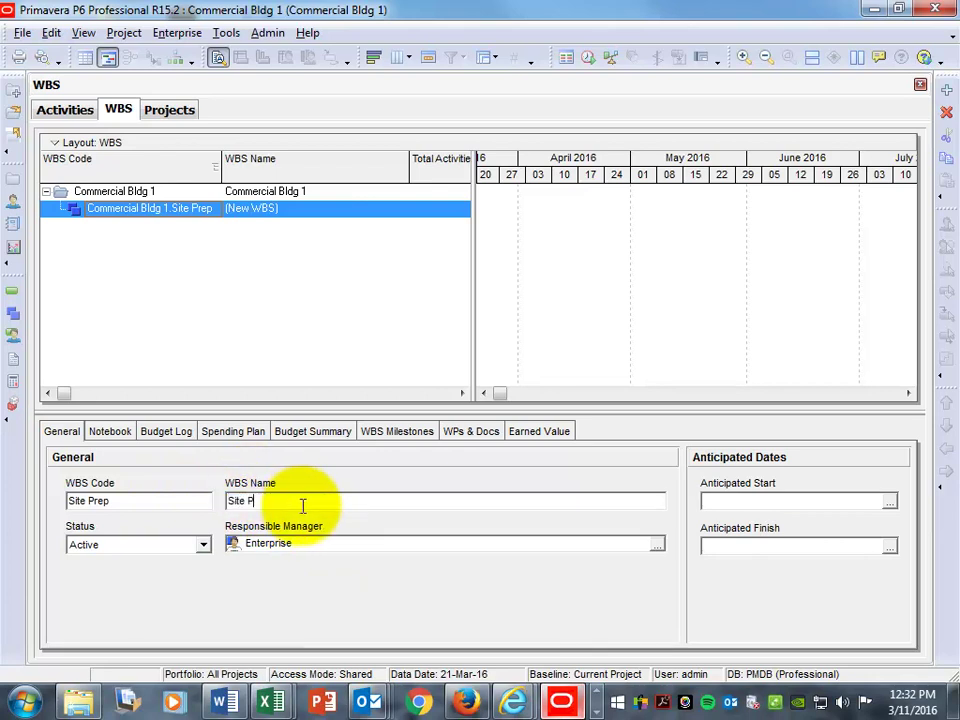
text(rep)
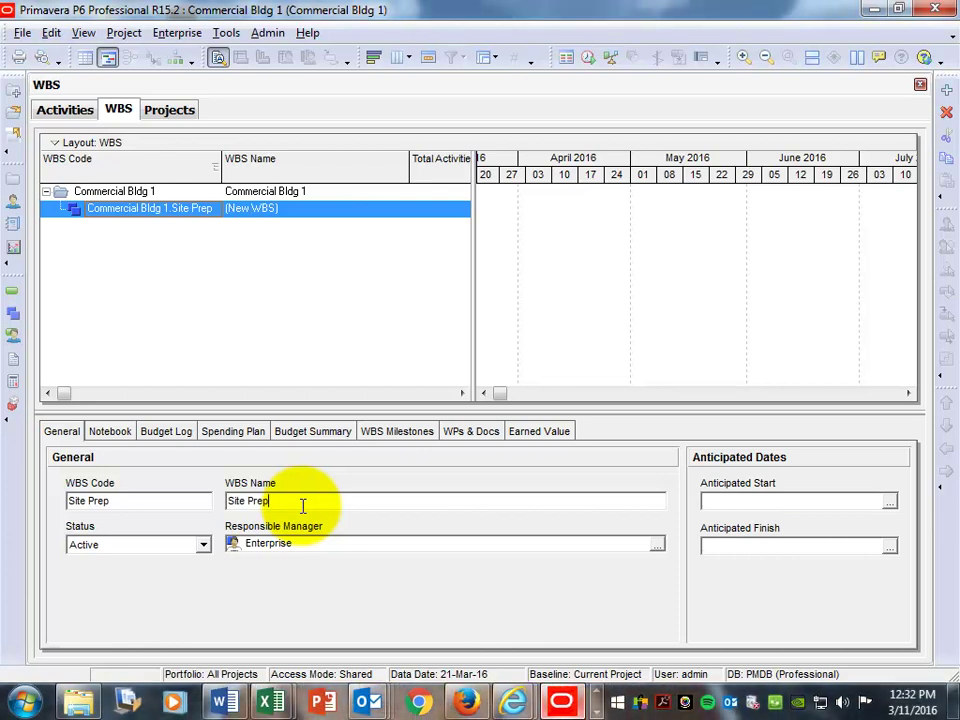
key(Tab)
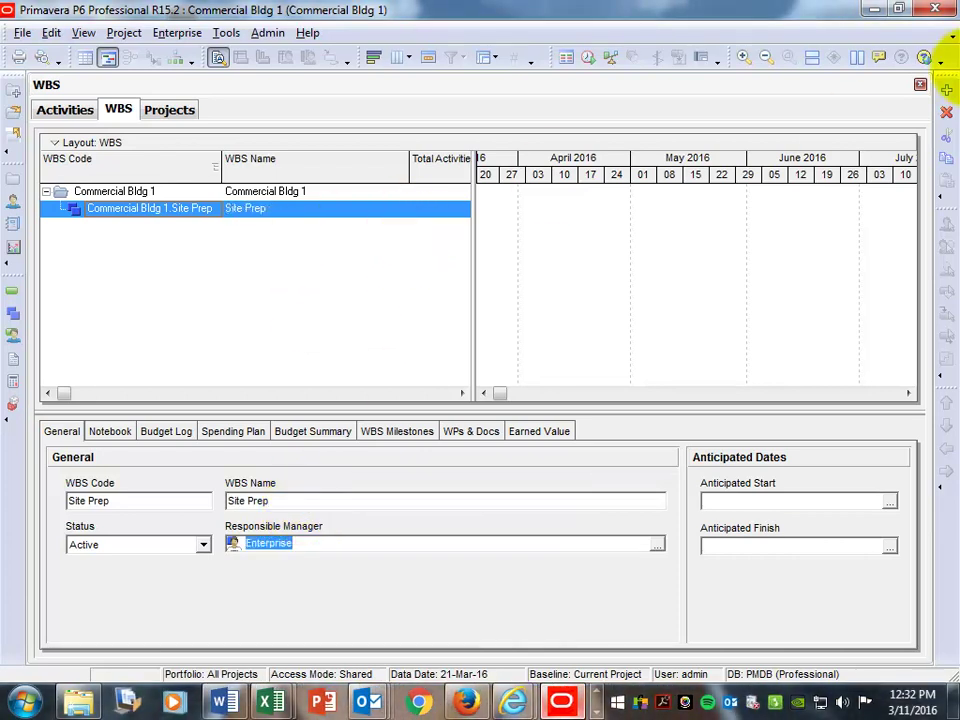
Add a WBS element at the same level as Site Prep, with code and name "Foundation"
click(948, 92)
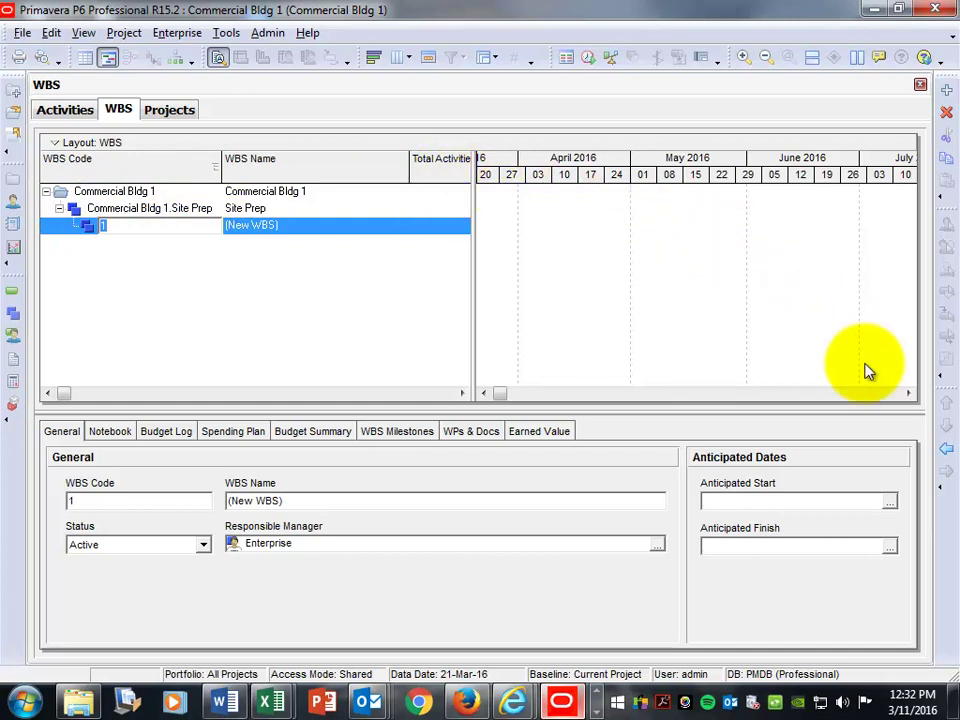
click(946, 452)
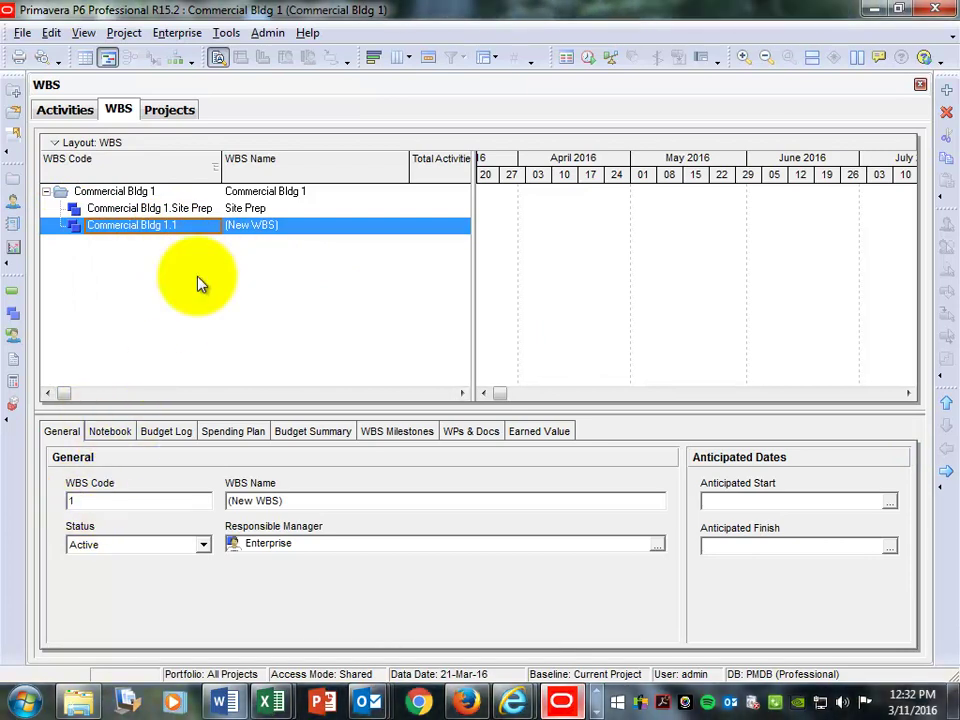
text(Foundation)
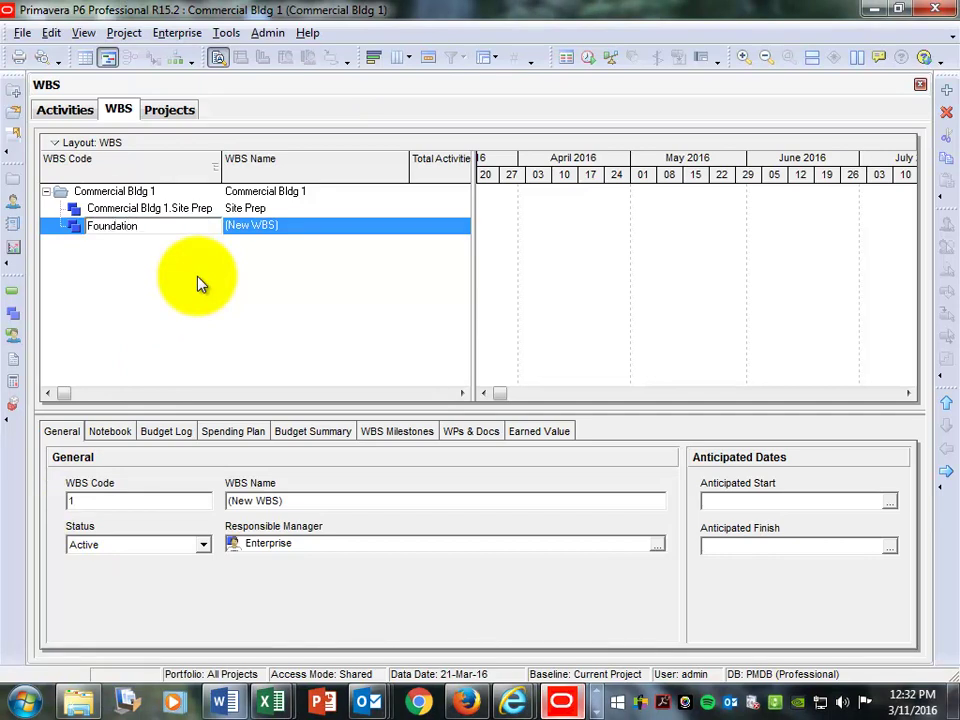
key(Tab)
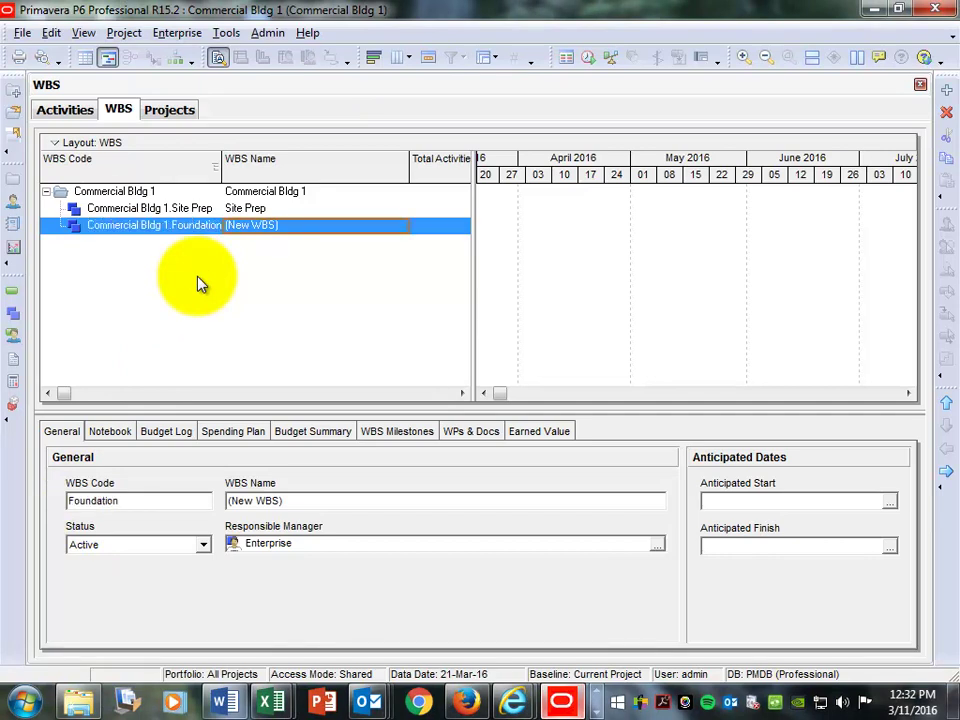
text(Found)
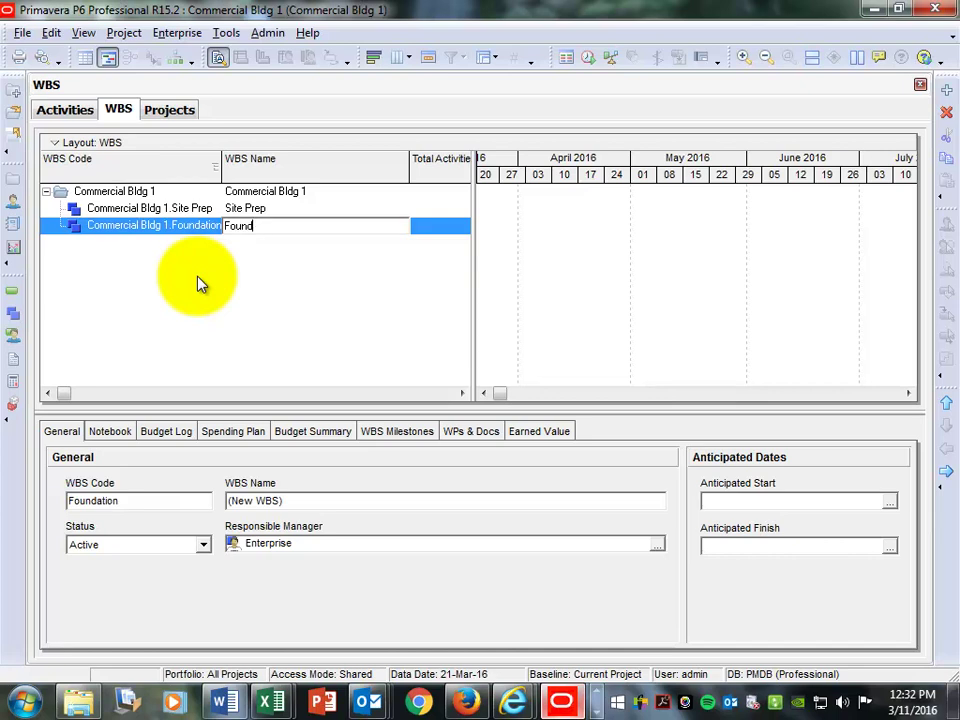
text(ation)
key(Tab)
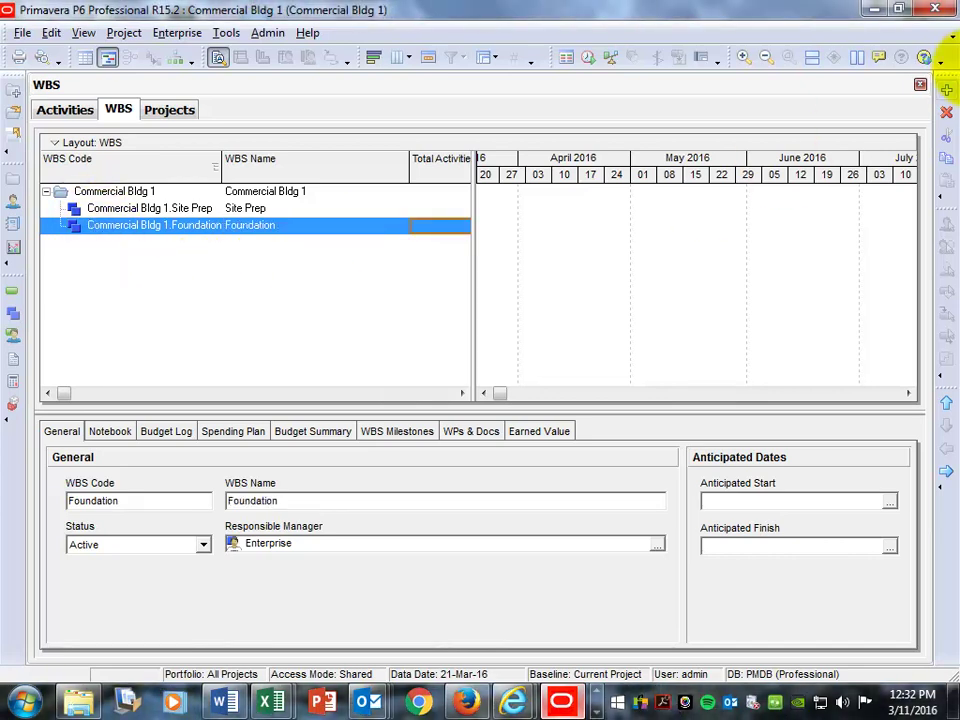
Add a WBS element at the same level as Foundation, with code and name "1st Floor"
click(946, 89)
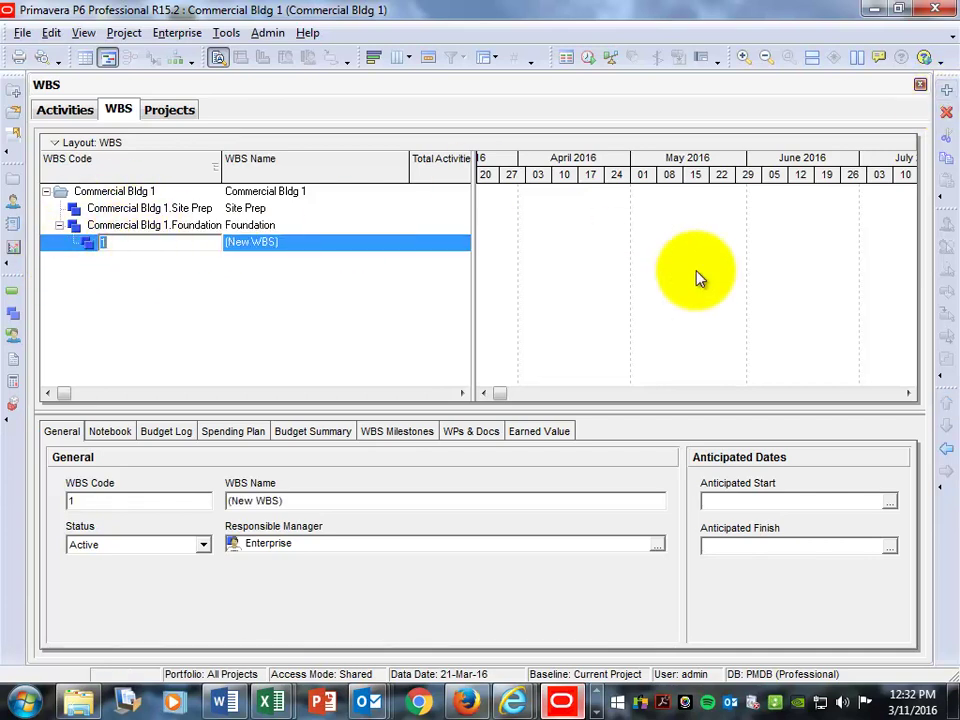
key(Return)
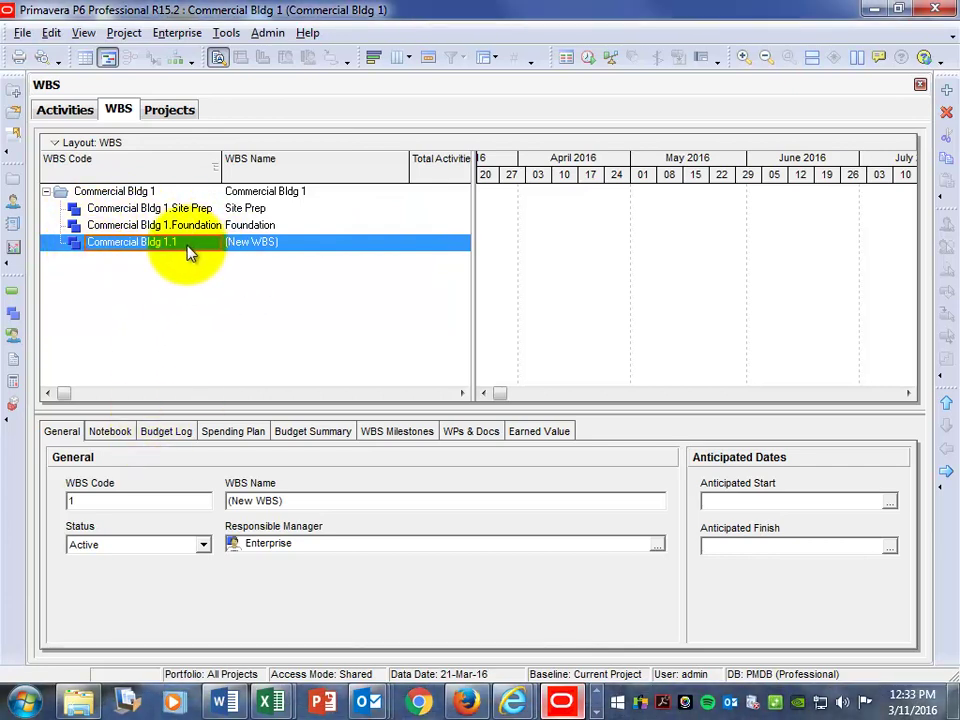
text(s)
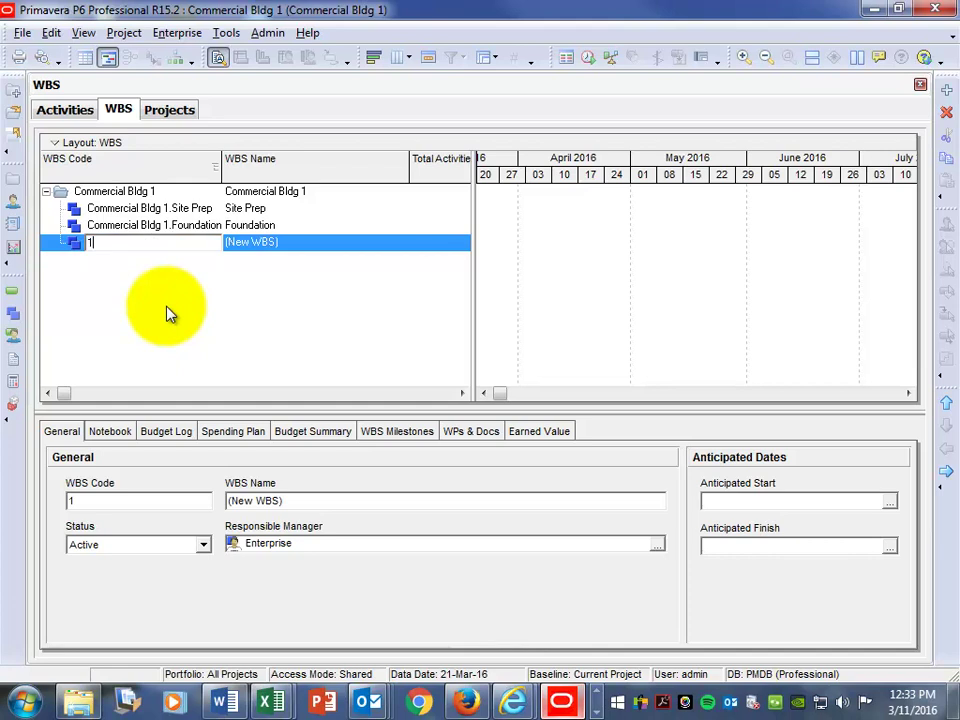
text(t Floor)
key(Tab)
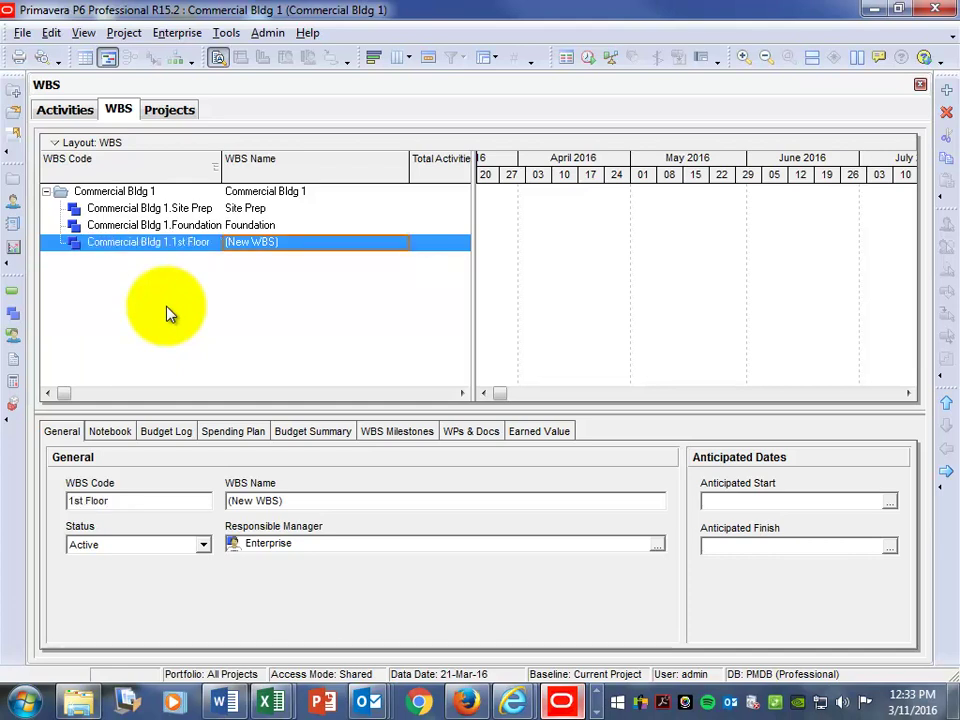
text(1st)
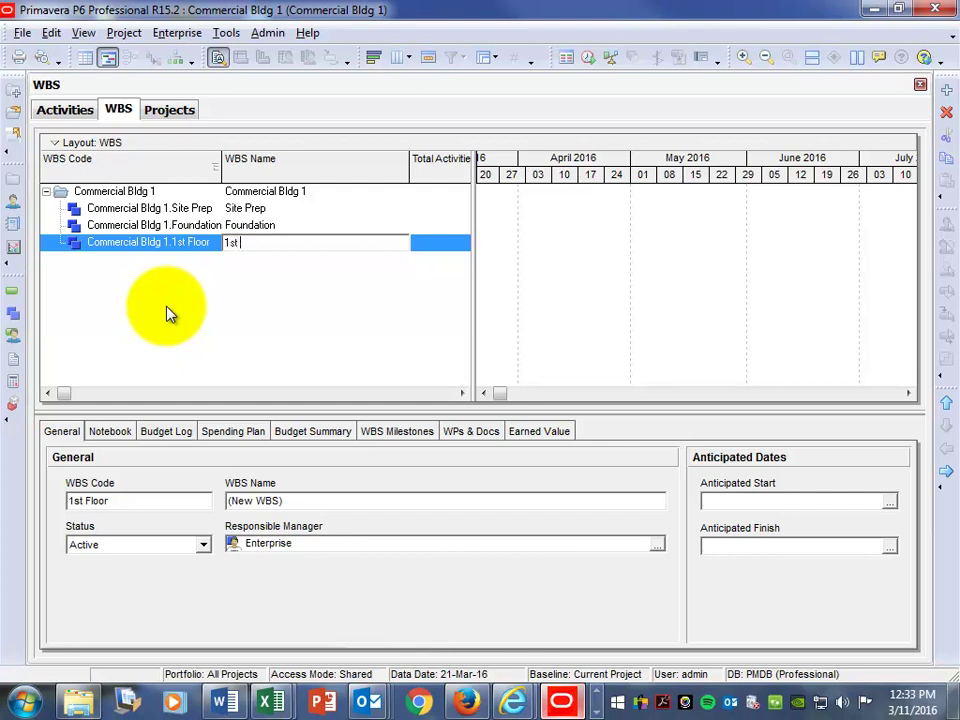
text( Floor)
key(Tab)
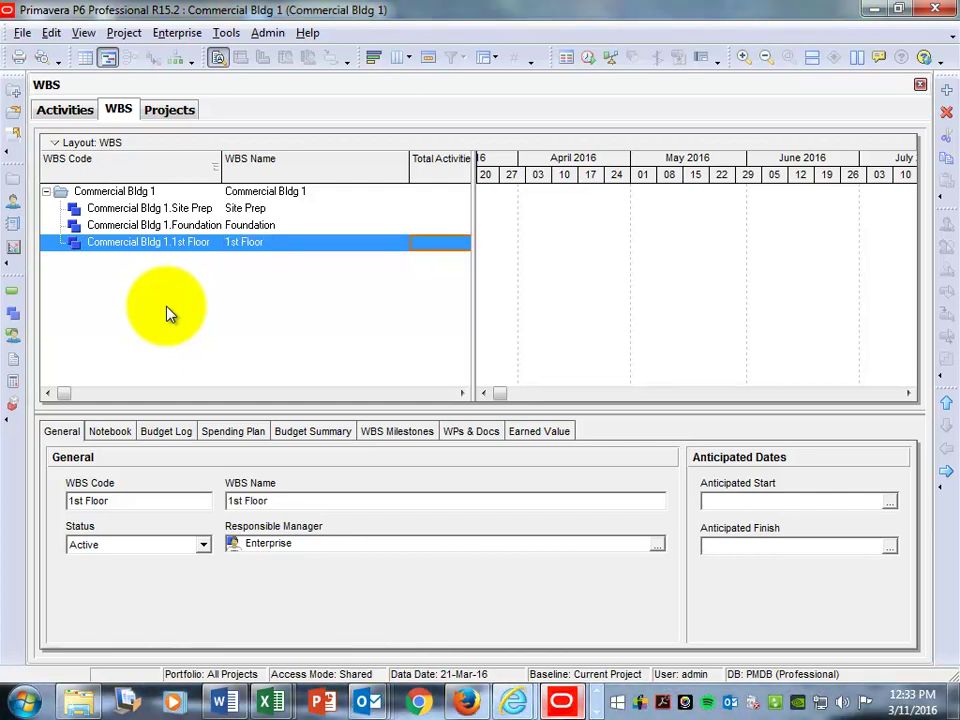
Add a WBS element at the same level as 1st Floor, with code and name "2nd Floor"
click(947, 92)
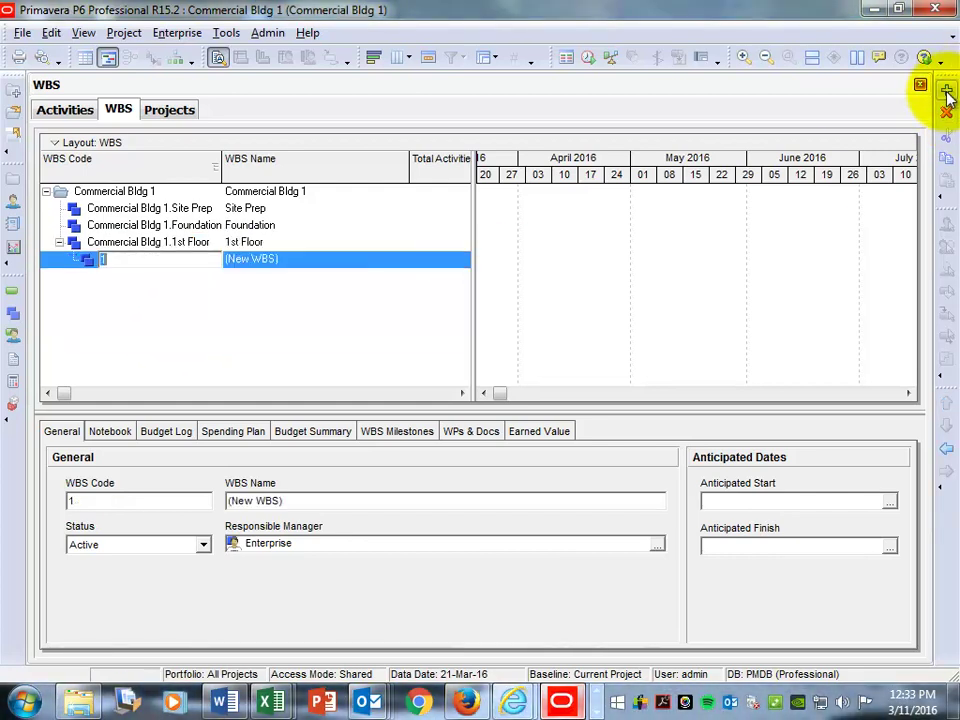
click(945, 449)
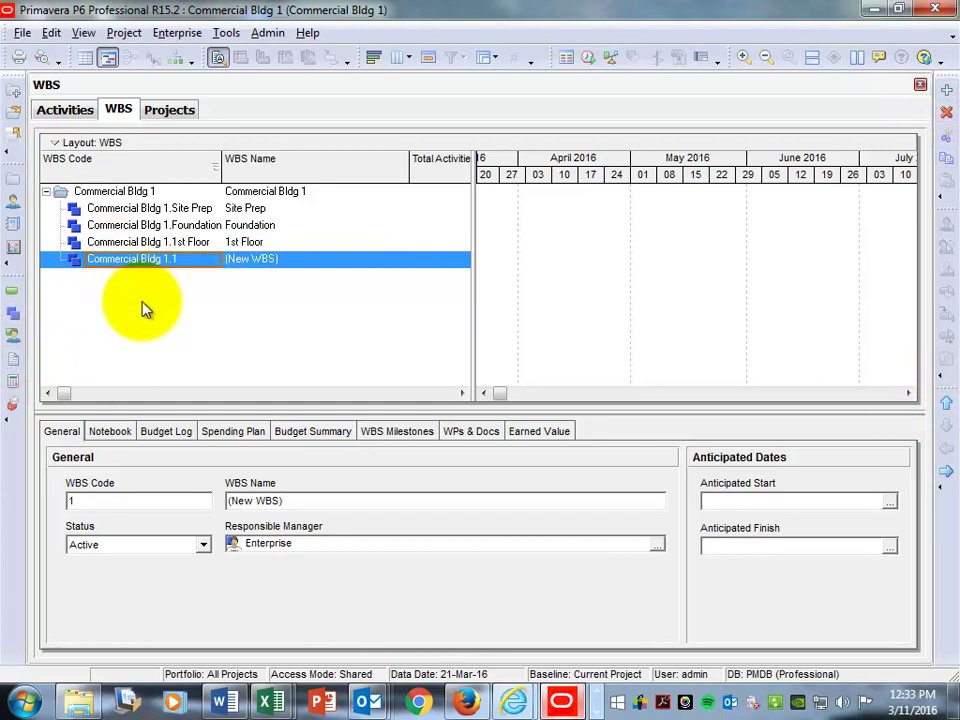
text(2nd )
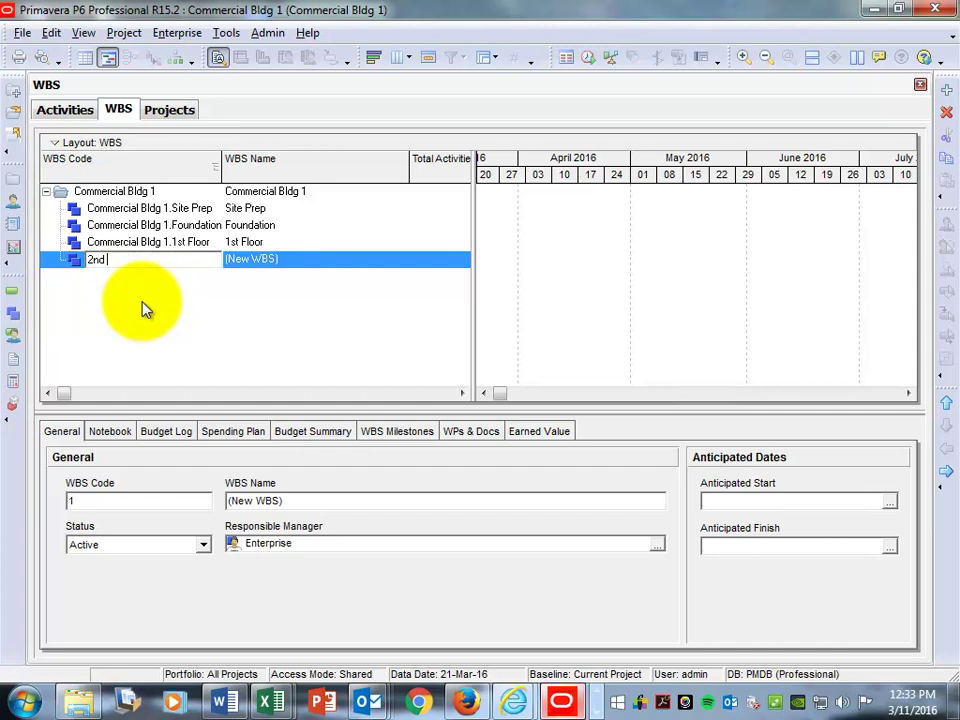
text(Floor)
key(Tab)
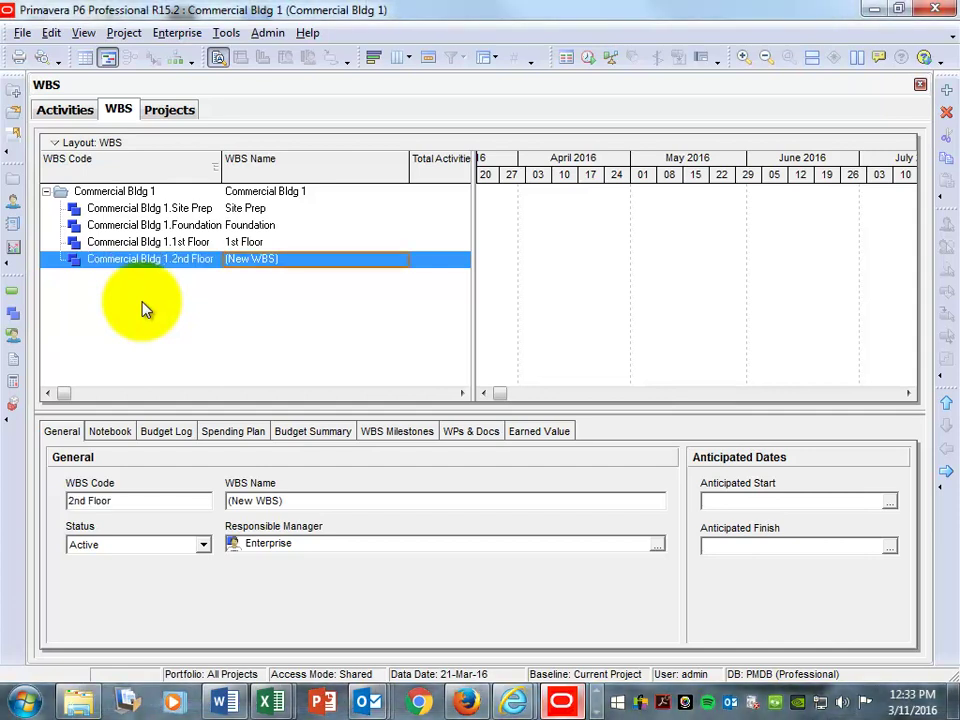
text(2nd Floor)
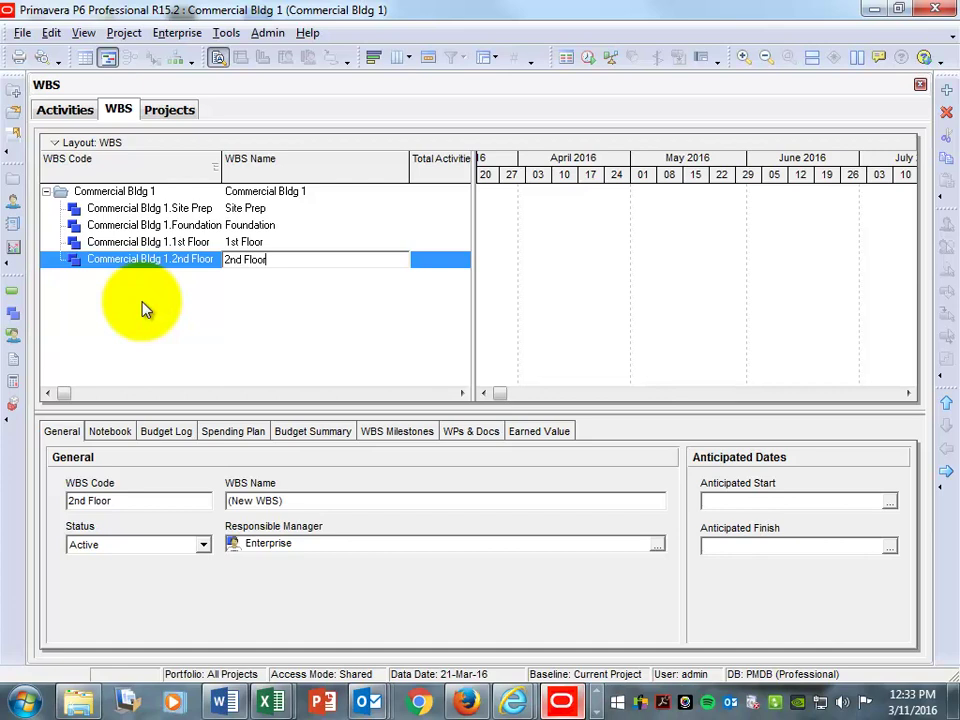
key(Tab)
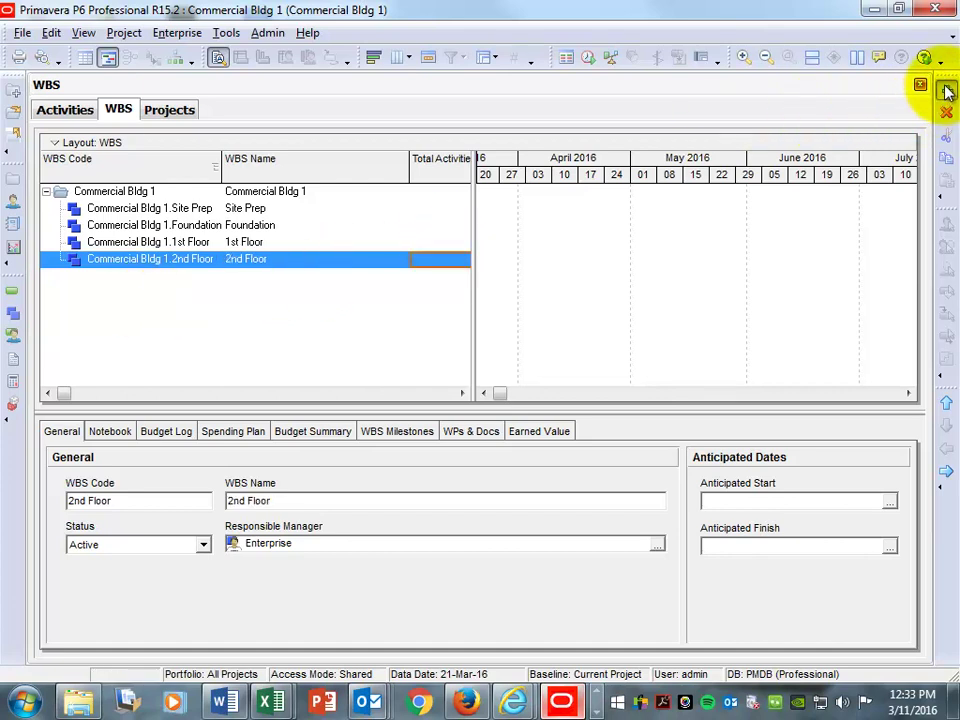
Add a WBS element at the same level as 2nd Floor, with code and name "Landscape"
key(Insert)
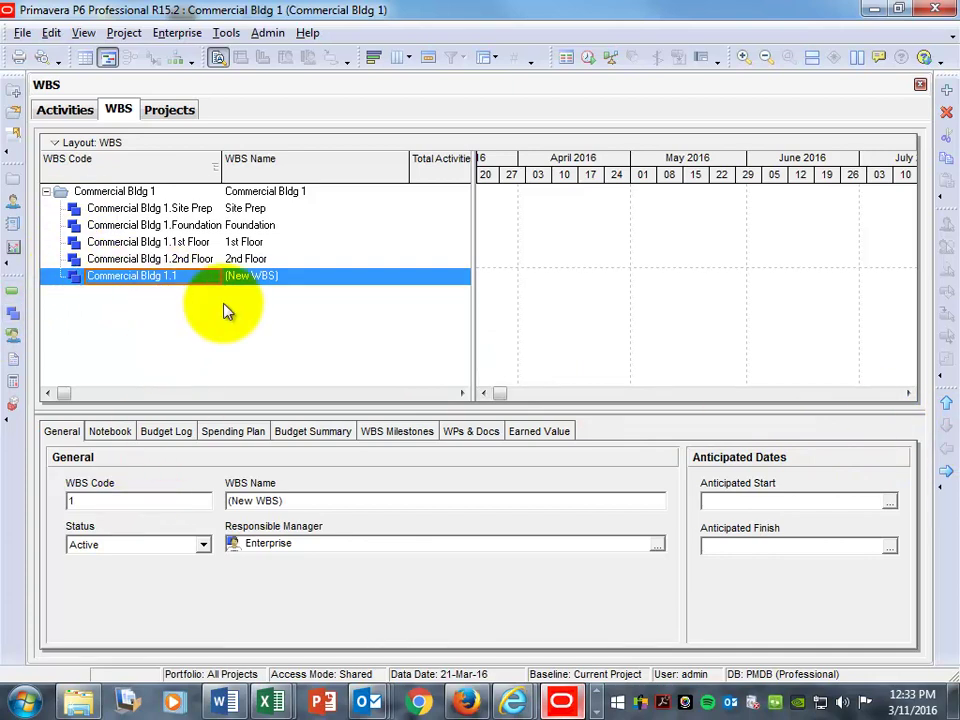
text(Lan)
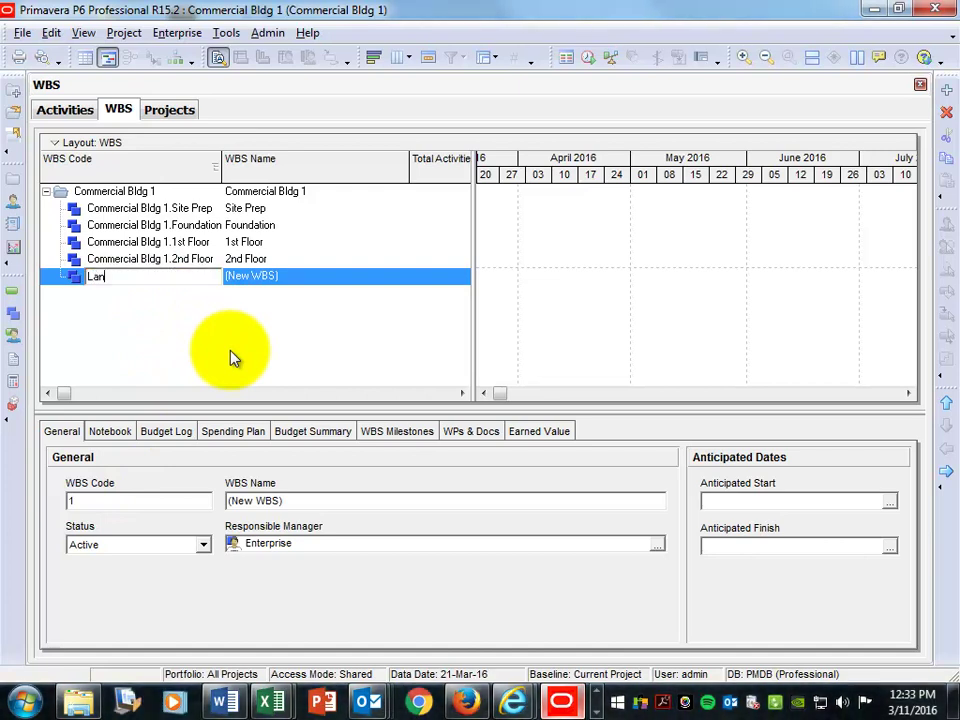
text(dscape)
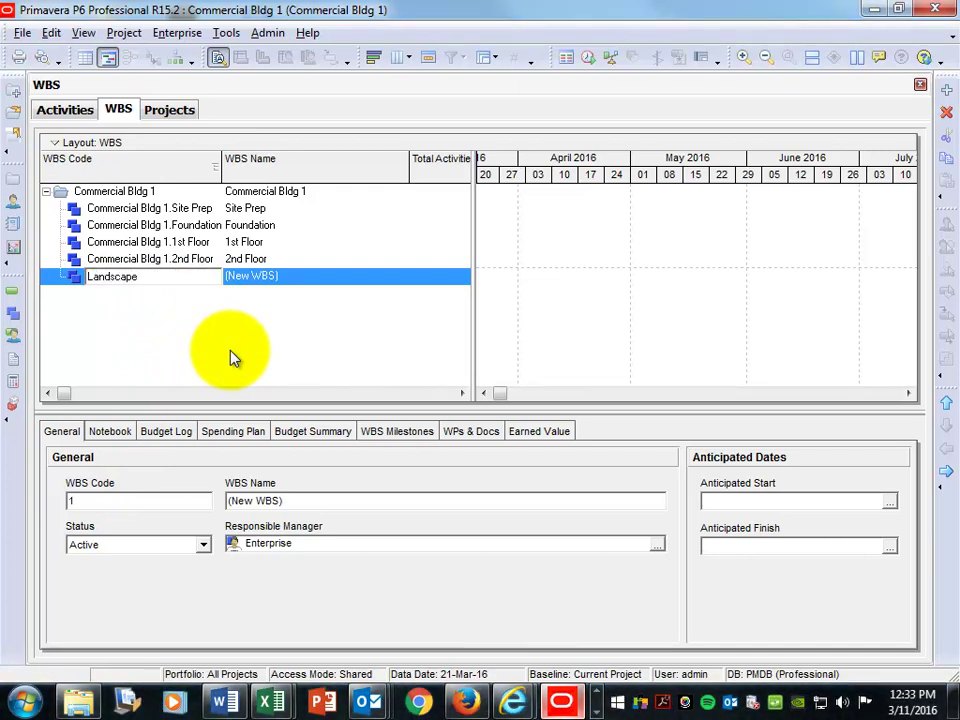
key(Tab)
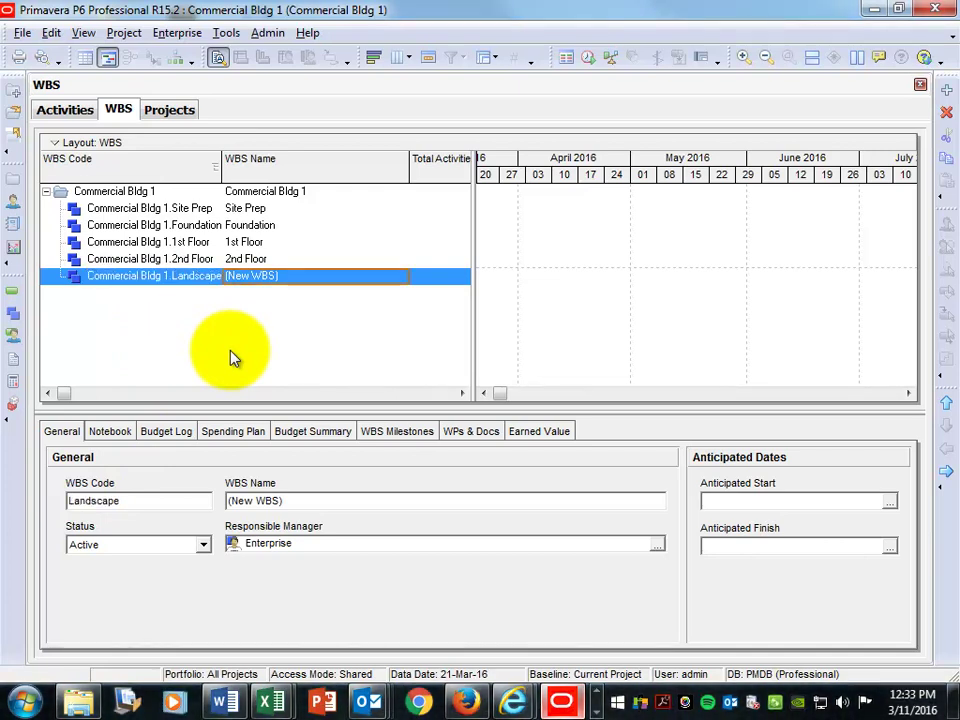
text(Landscape)
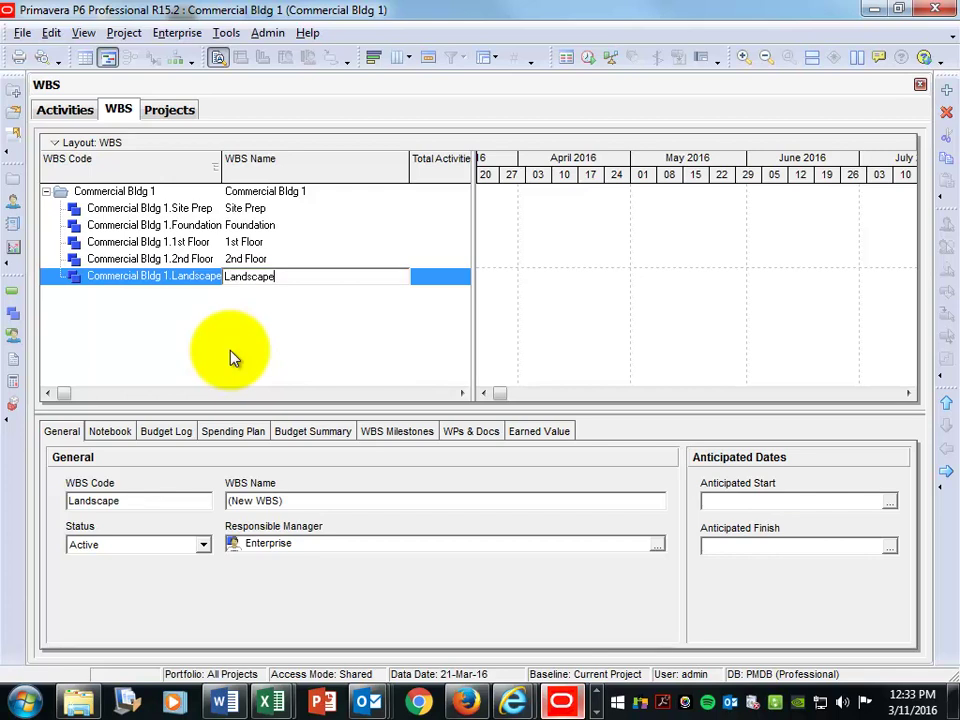
key(Tab)
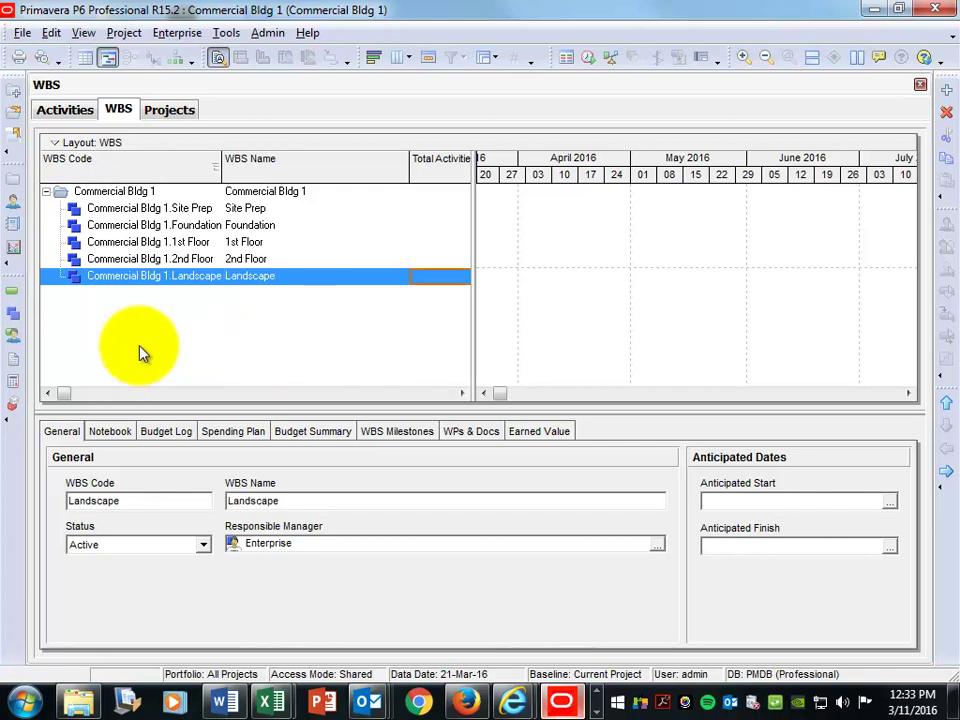
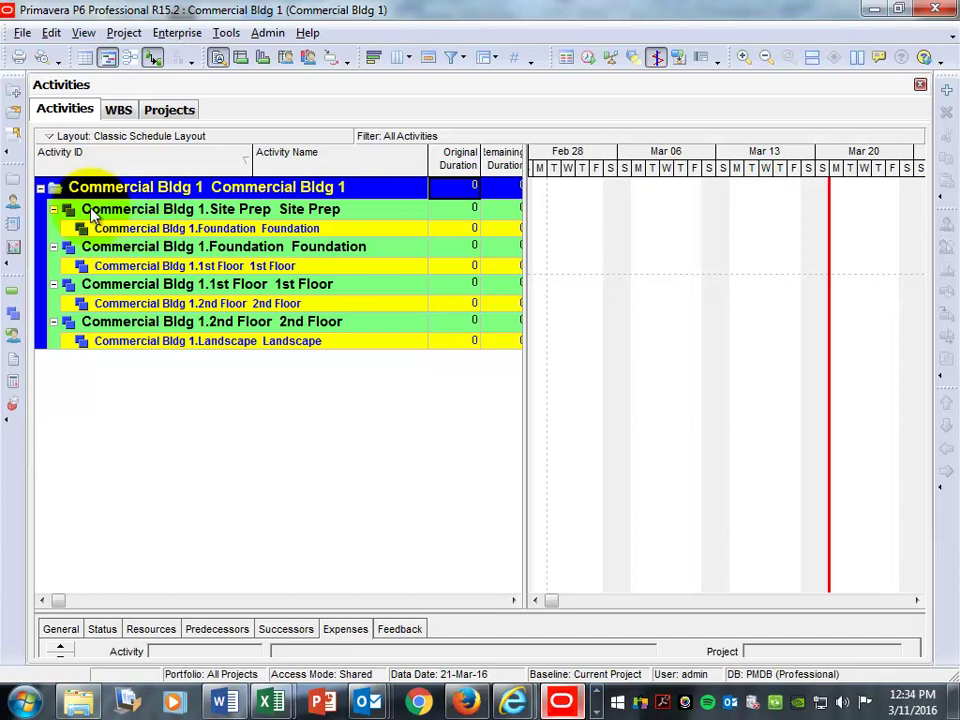
Add two activities under the Site Prep WBS element, named "Soil Erosion" and "Mobilize"
click(125, 210)
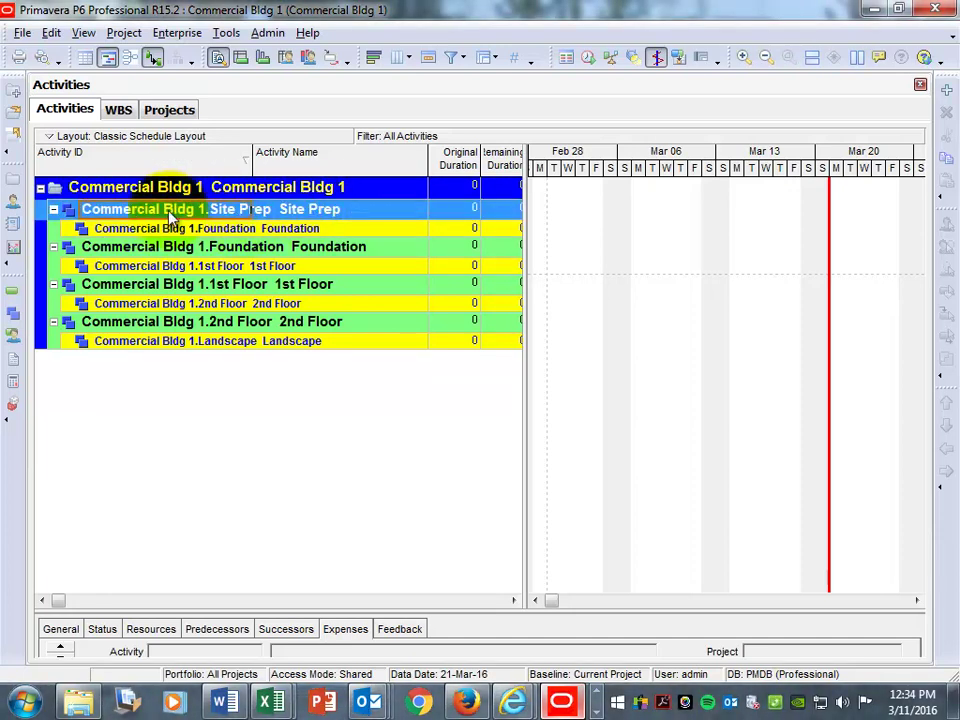
click(947, 92)
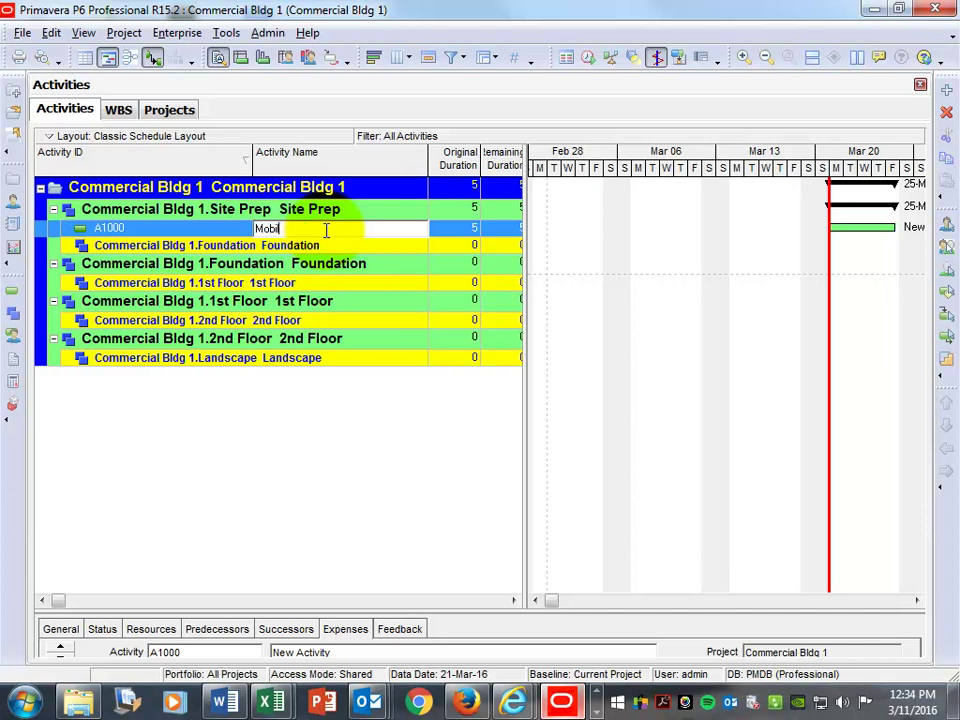
key(BackSpace)
key(BackSpace)
text(Soil)
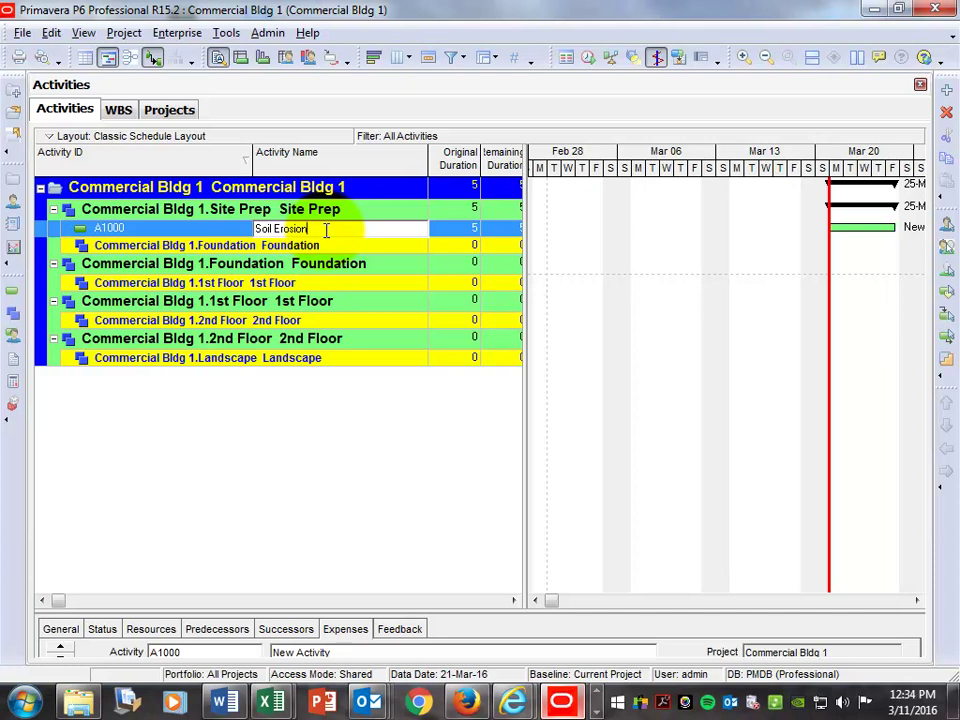
key(Tab)
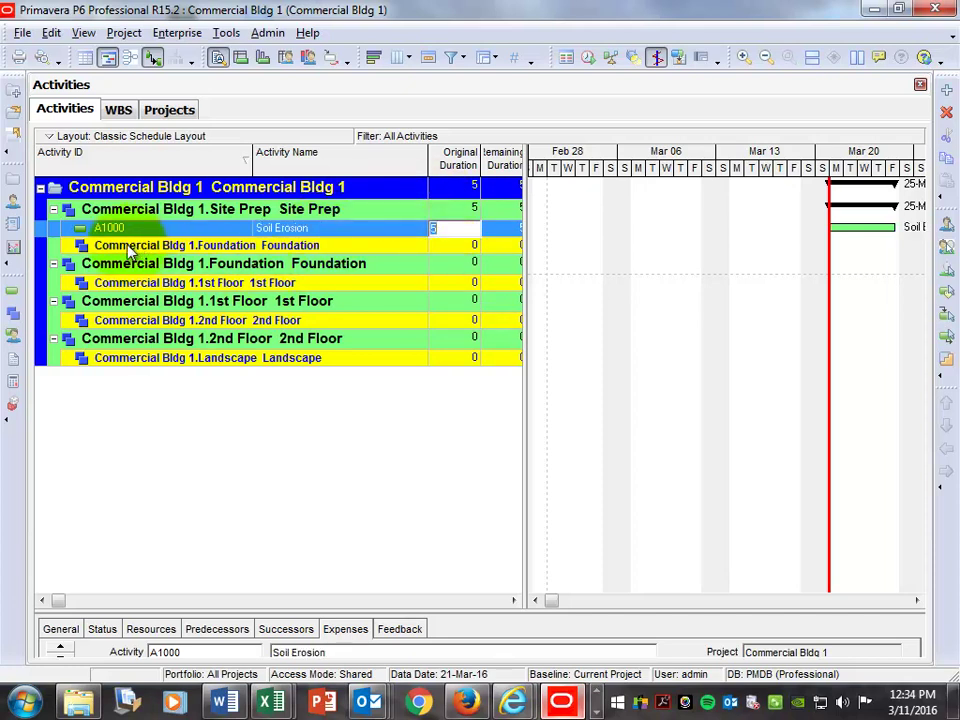
click(948, 94)
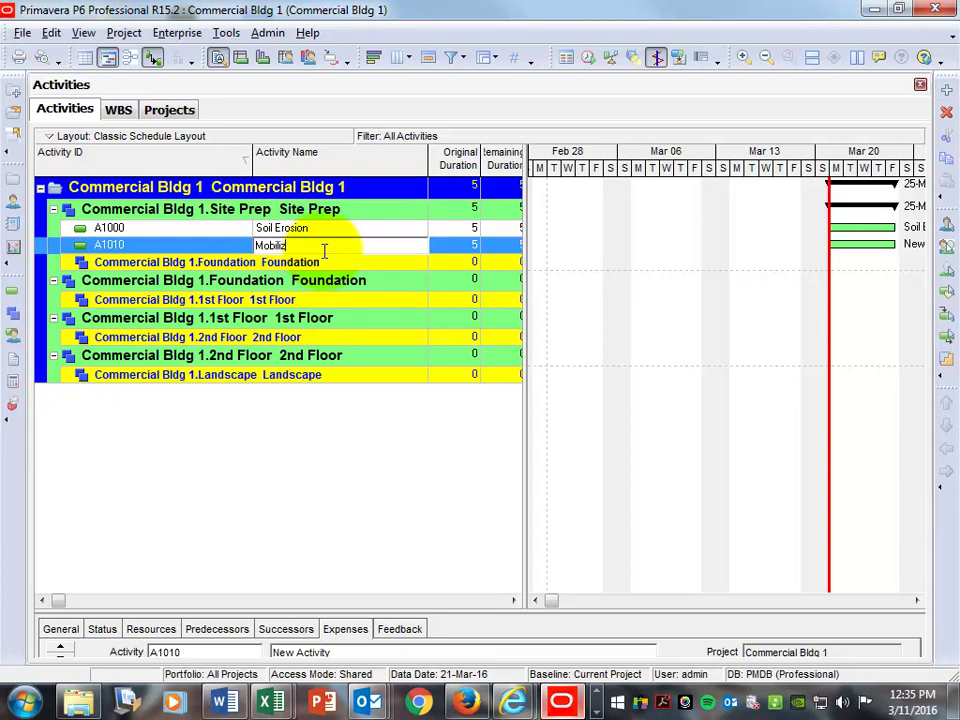
key(Return)
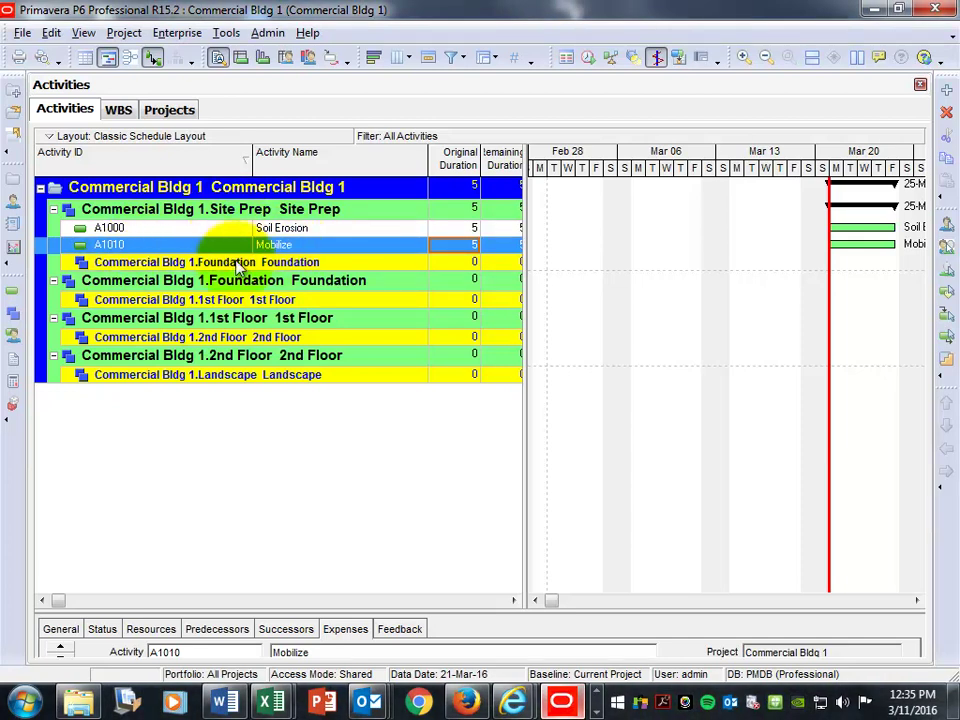
Add one activity under the Foundation WBS element and one under 1st Floor, keeping the default activity name
click(95, 280)
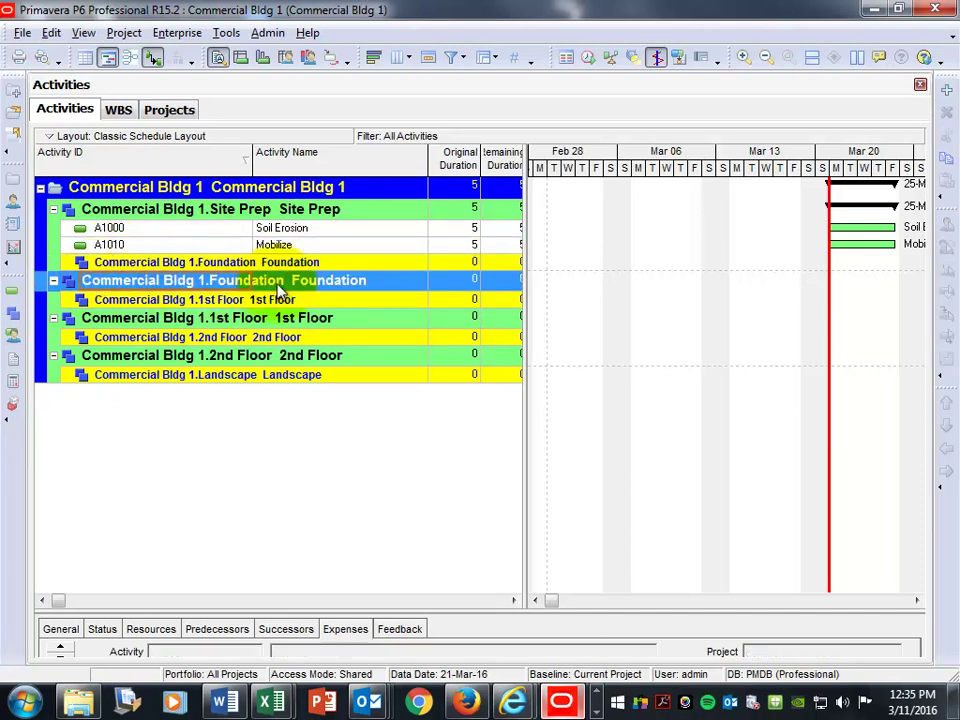
click(947, 92)
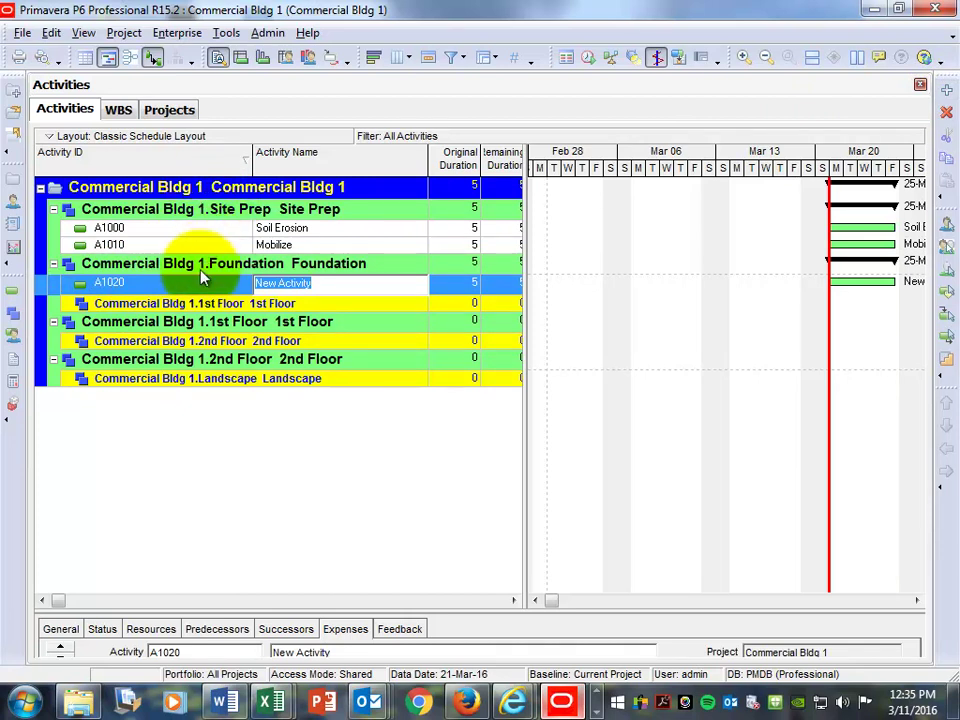
click(160, 291)
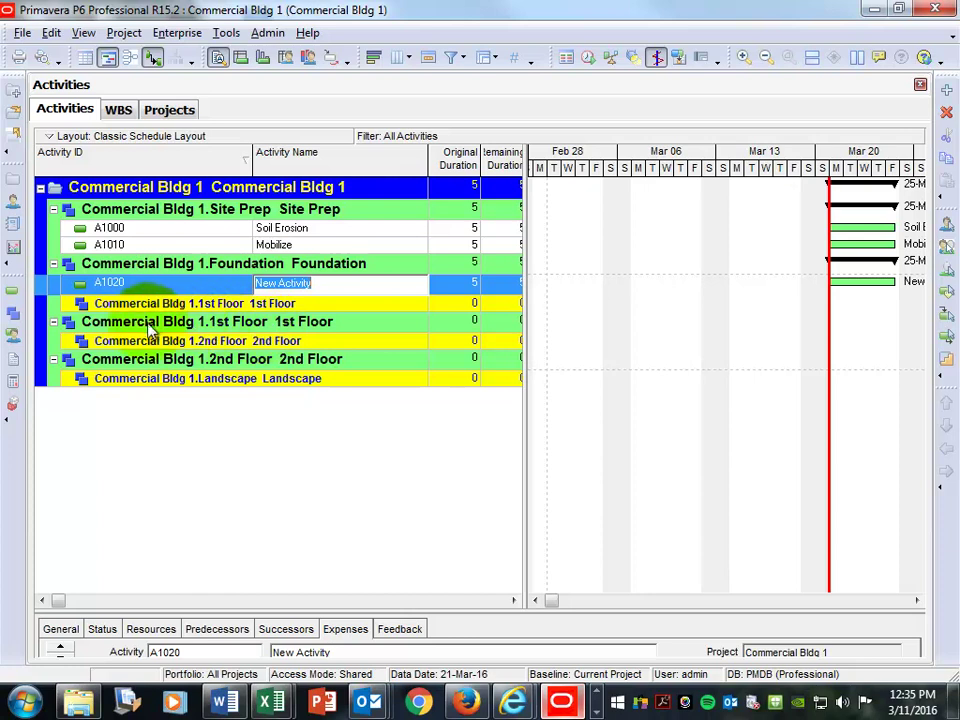
click(150, 323)
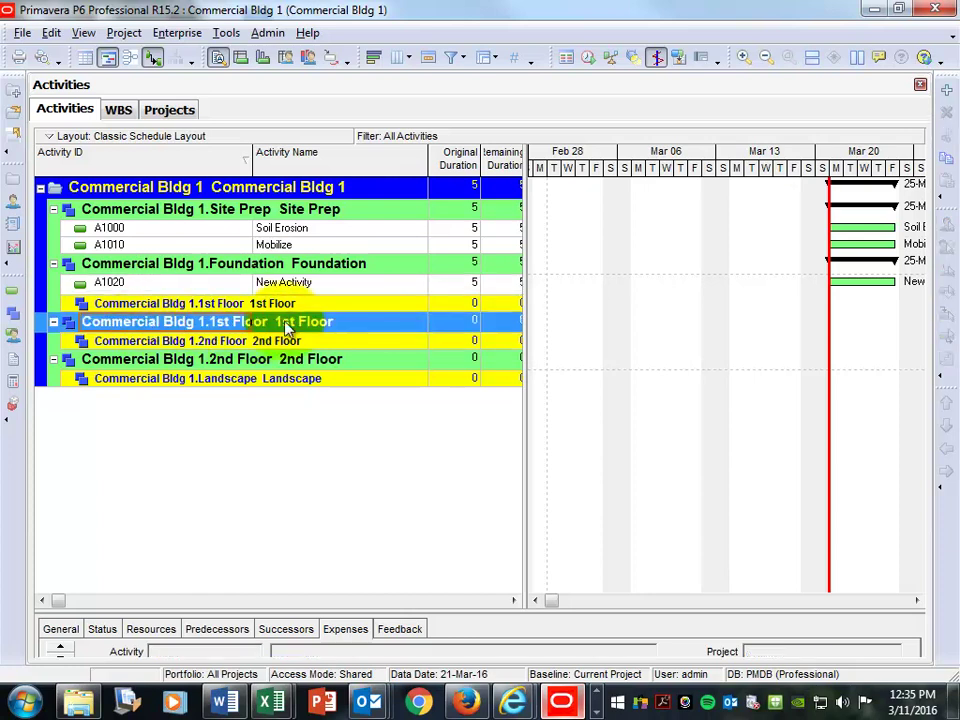
click(946, 91)
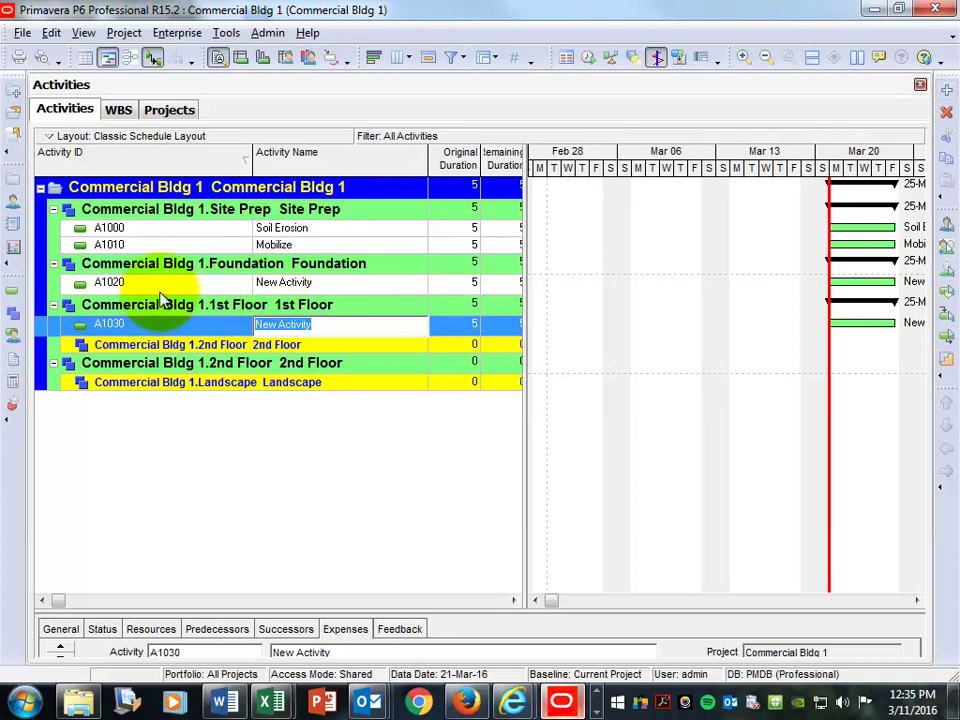
Add one activity under the 2nd Floor WBS element and one under Landscape, keeping the default activity name
click(166, 370)
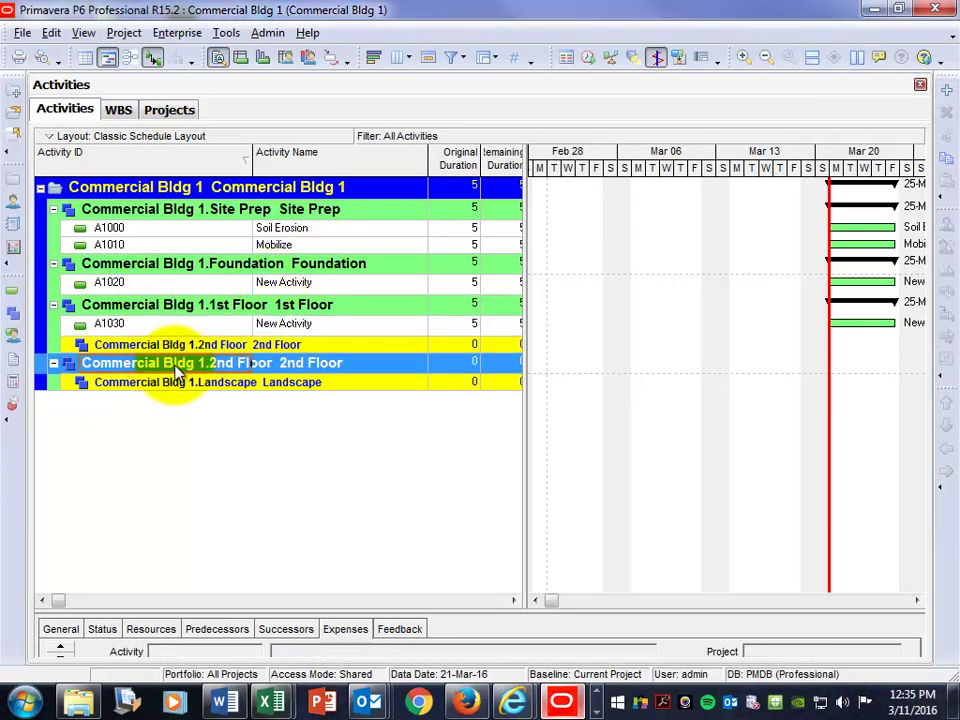
click(947, 93)
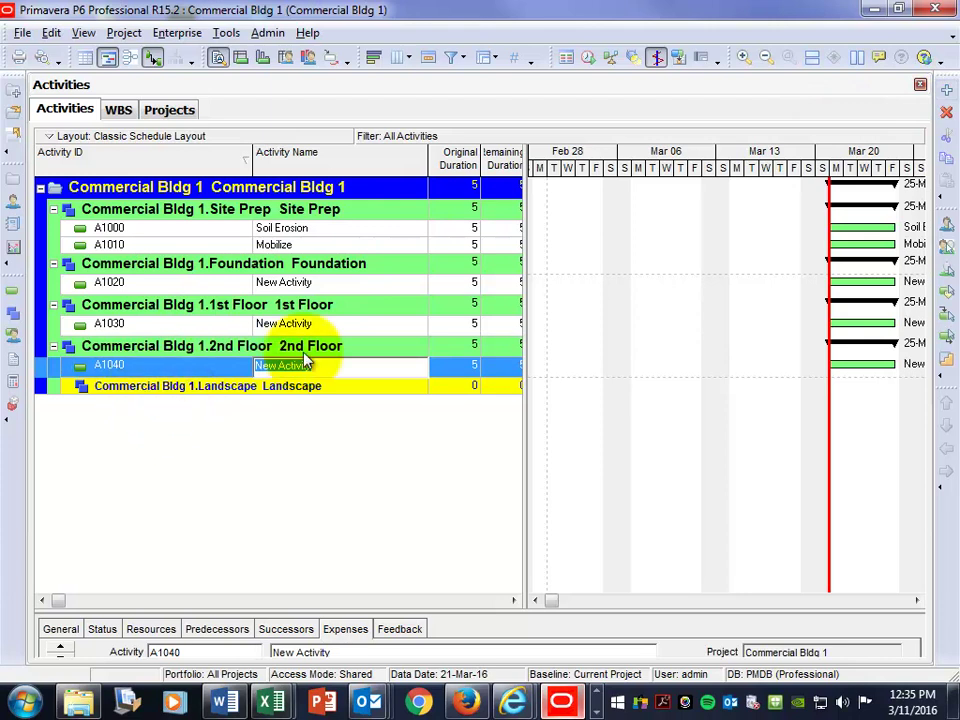
click(137, 394)
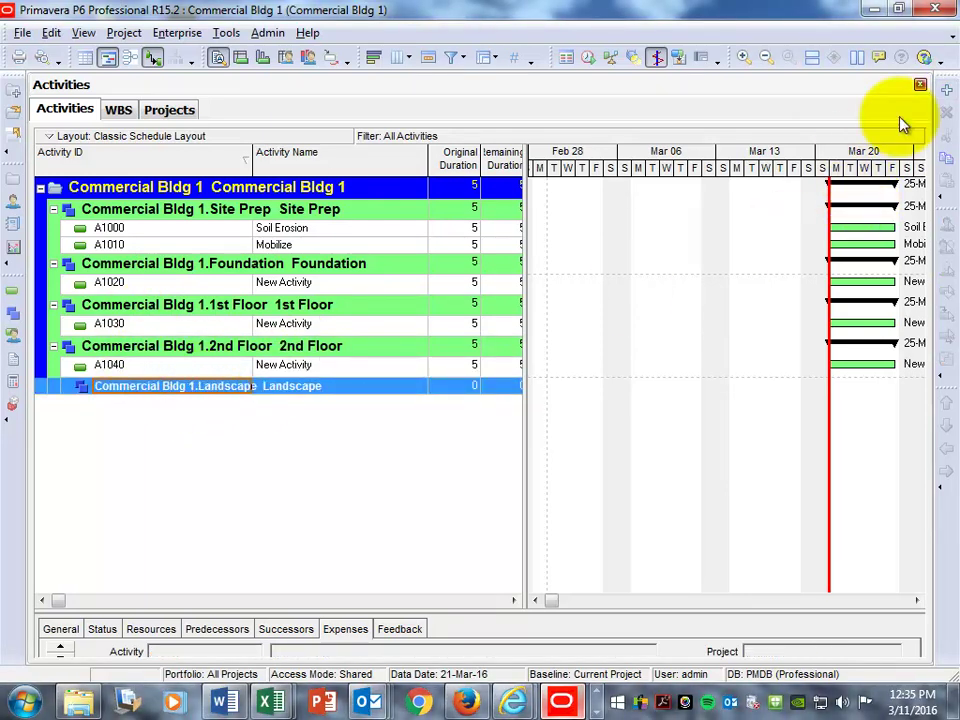
key(Insert)
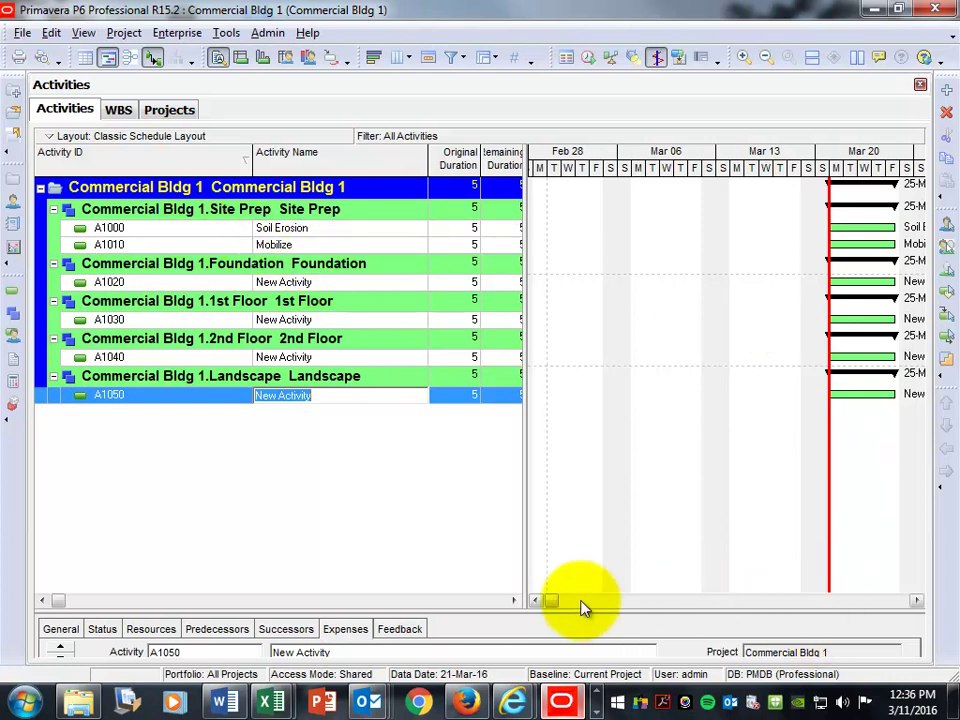
Link all activities in the Gantt chart finish-to-start in sequence, from Soil Erosion through Mobilize, Foundation, 1st Floor and 2nd Floor to the Landscape activity
drag(525, 553, 360, 522)
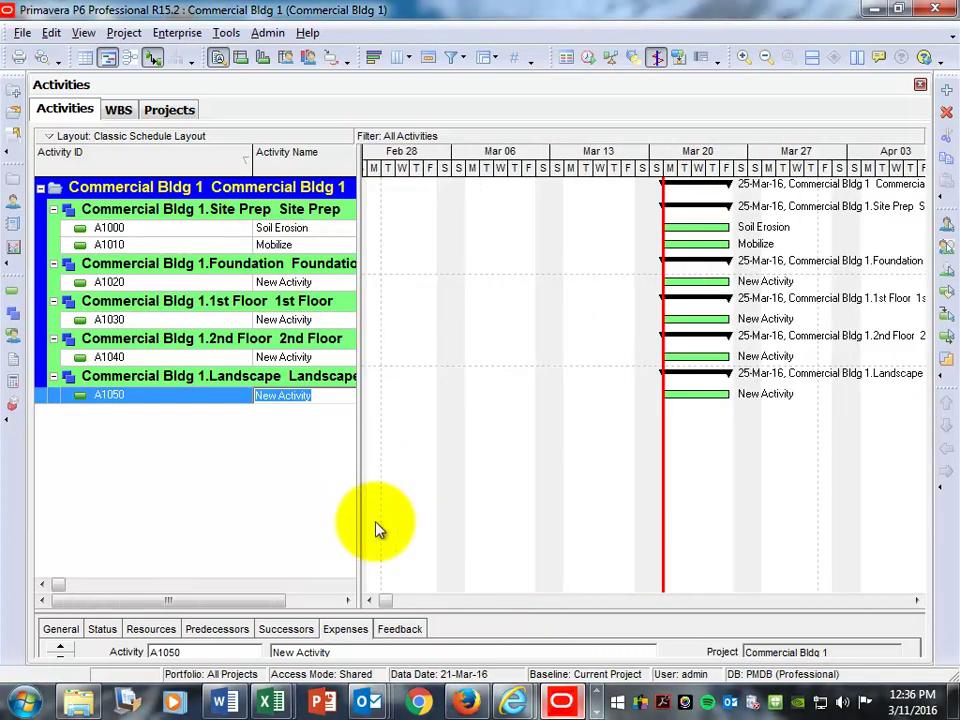
click(917, 601)
drag(917, 603, 917, 605)
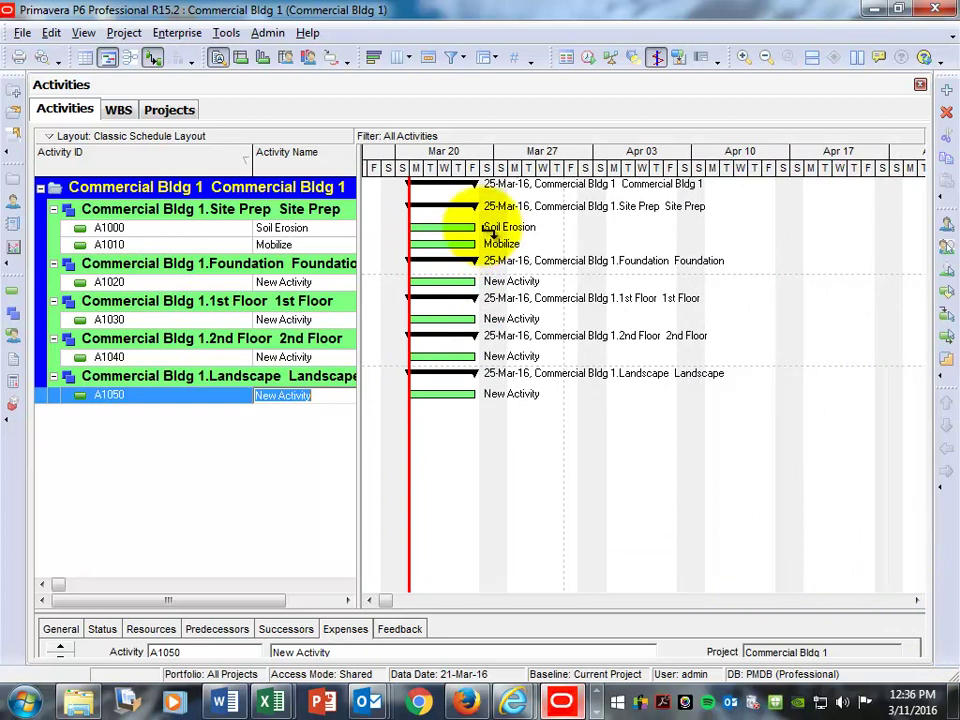
drag(490, 232, 407, 243)
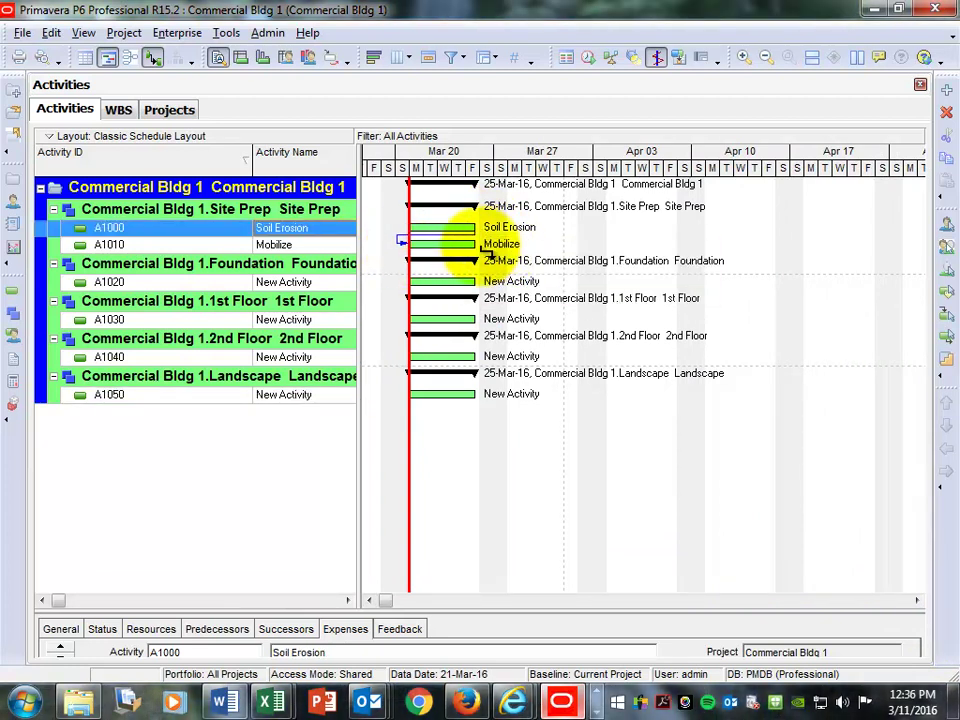
click(487, 246)
drag(487, 246, 407, 320)
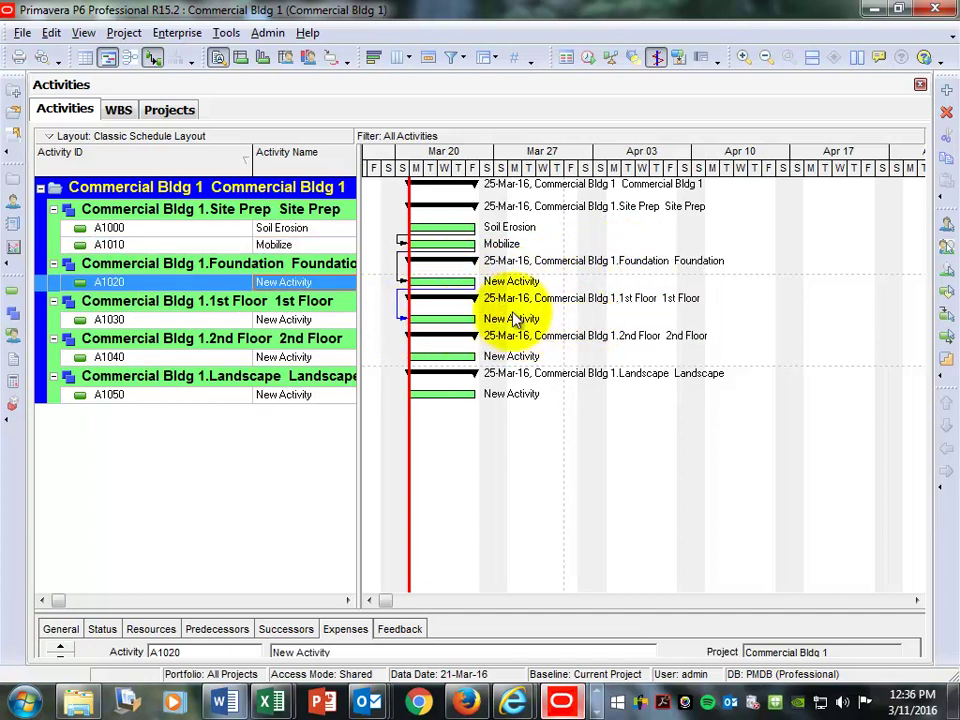
drag(468, 321, 408, 358)
drag(468, 357, 407, 394)
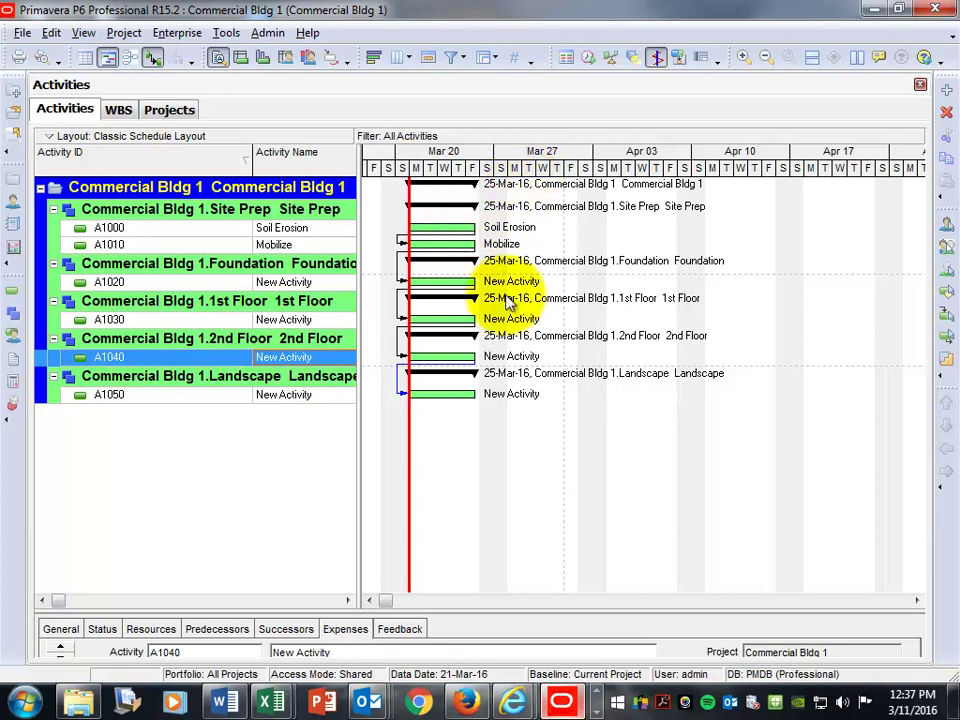
Schedule the project using the 21-Mar-16 data date and show the linked activity bars in the Gantt chart
click(590, 58)
click(668, 278)
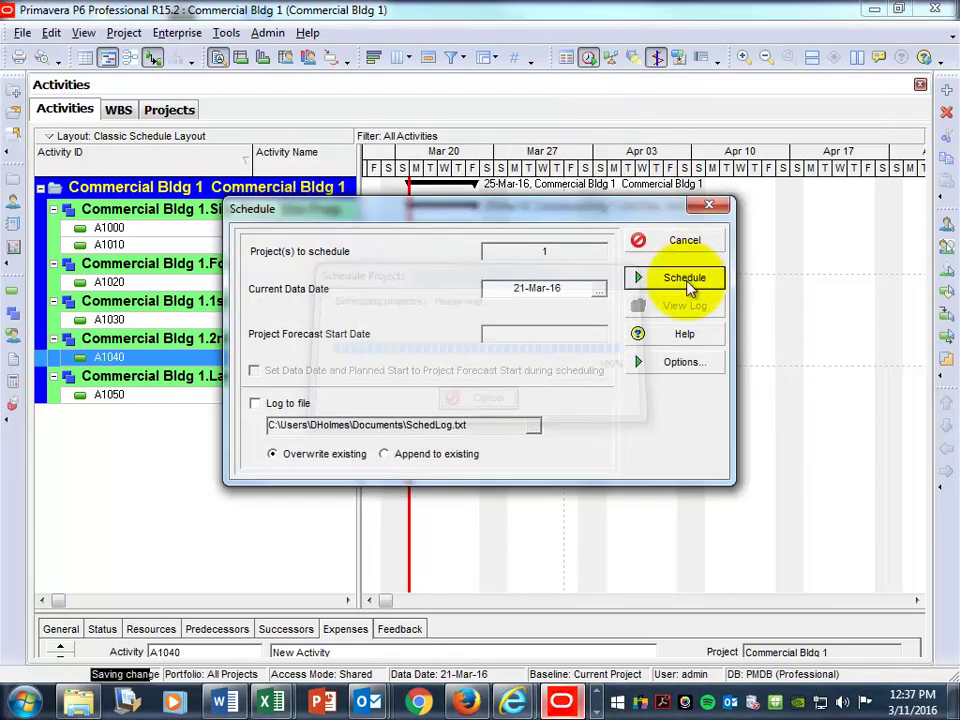
click(916, 600)
click(916, 600)
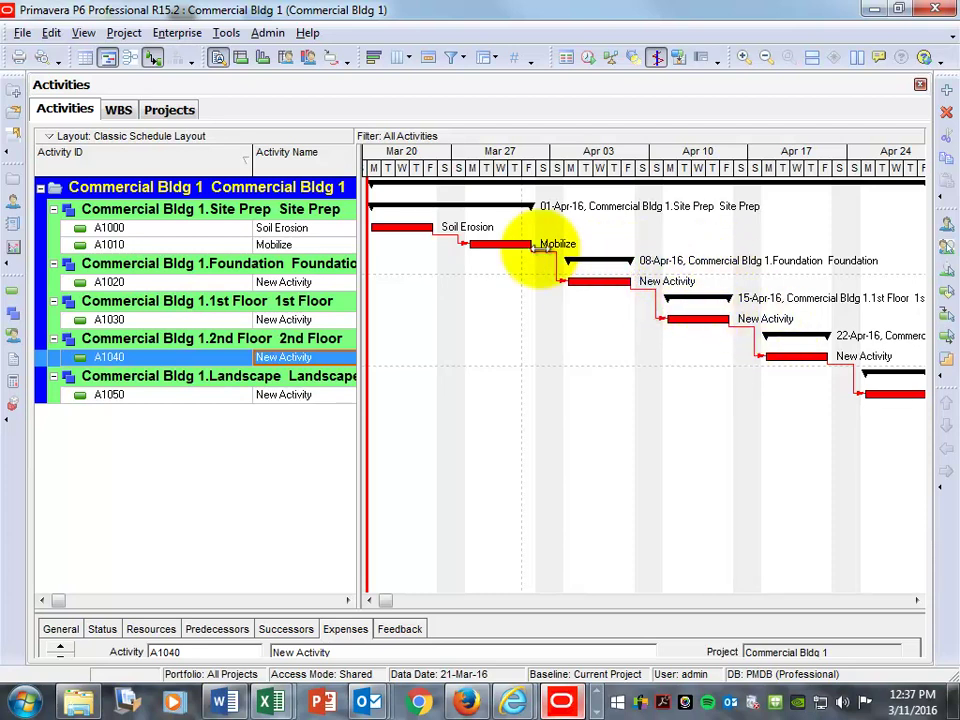
drag(358, 330, 447, 349)
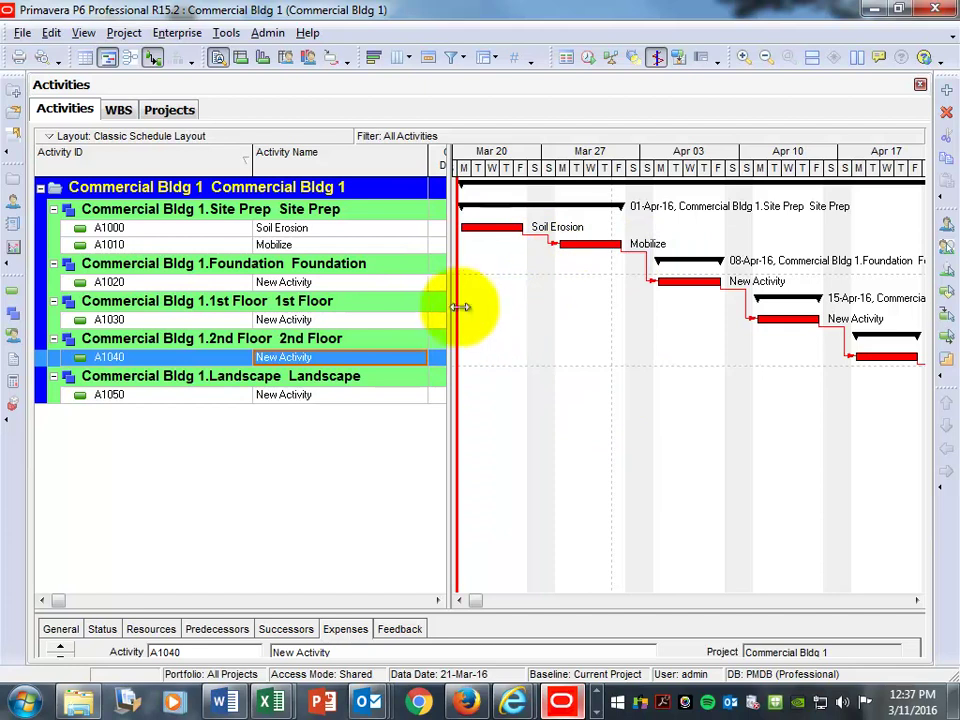
drag(381, 302, 381, 300)
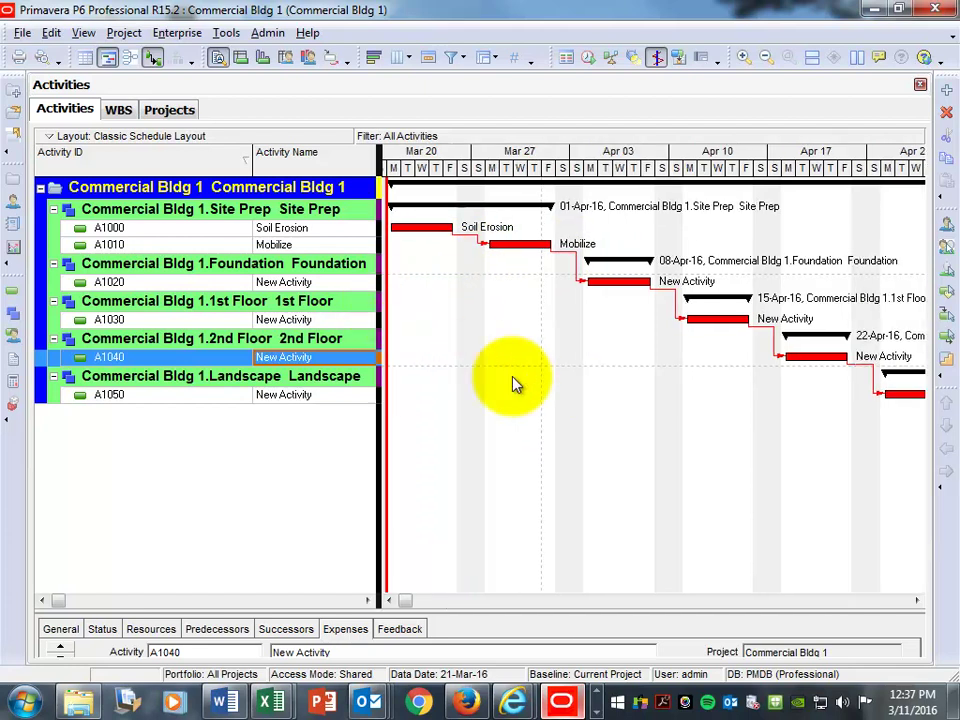